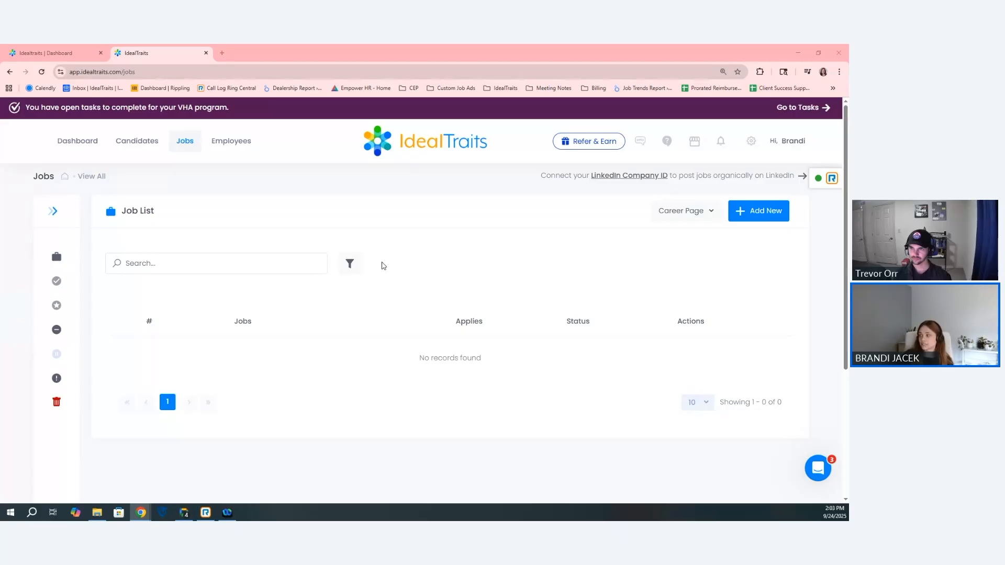
Add an active position titled Finance Manager in the hiring settings, save it and continue to its assessment setup.
left_click(751, 141)
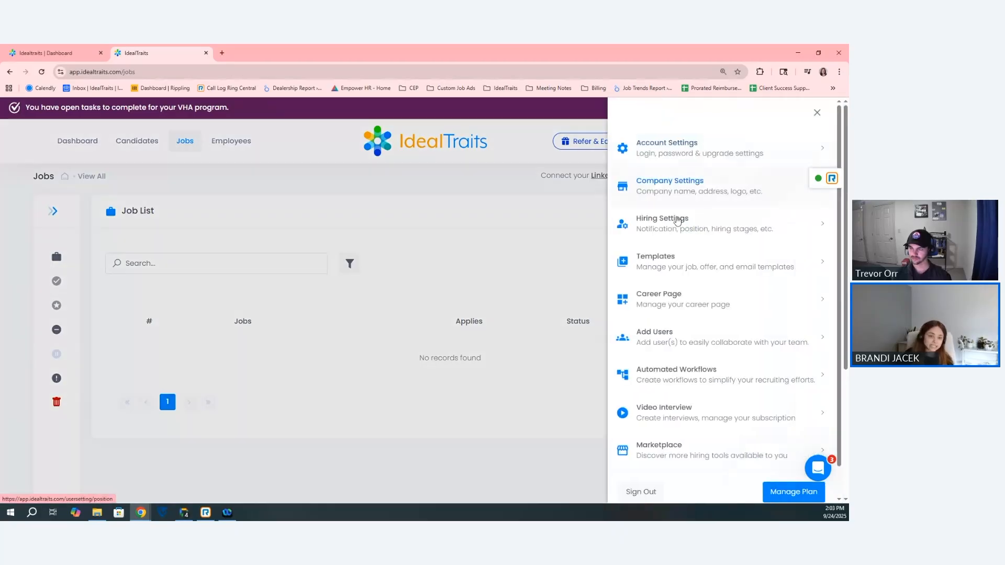
left_click(659, 222)
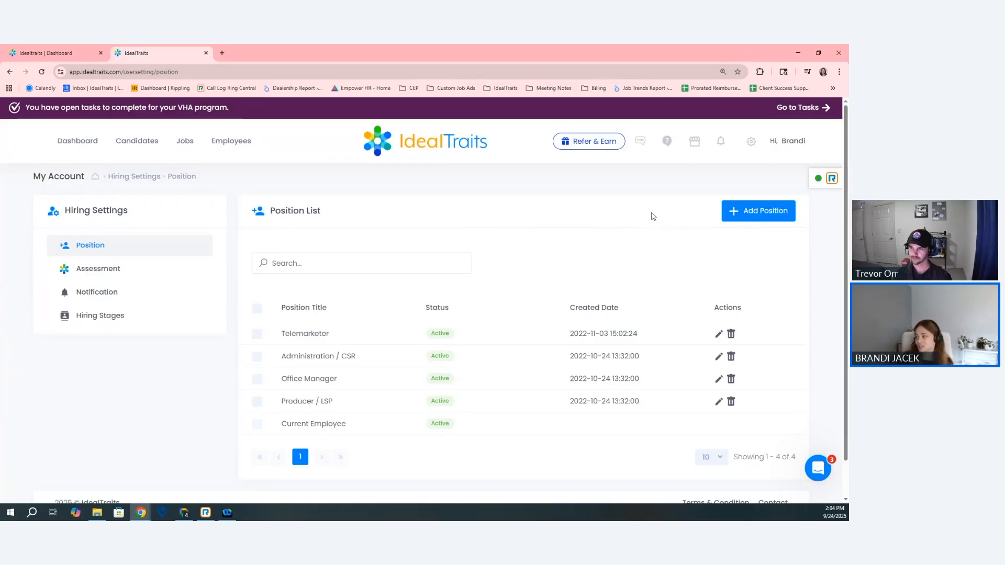
left_click(757, 210)
left_click(364, 178)
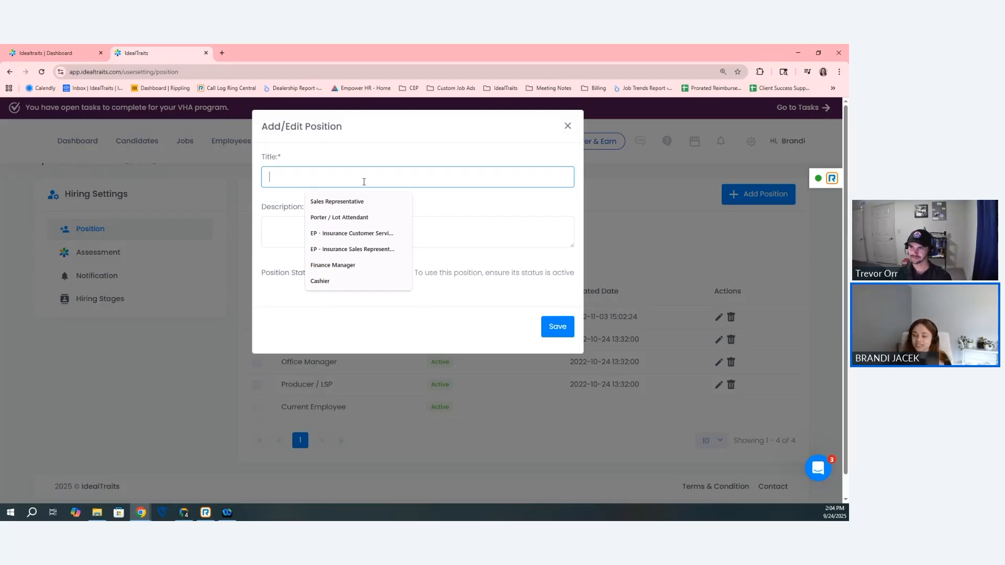
left_click(339, 264)
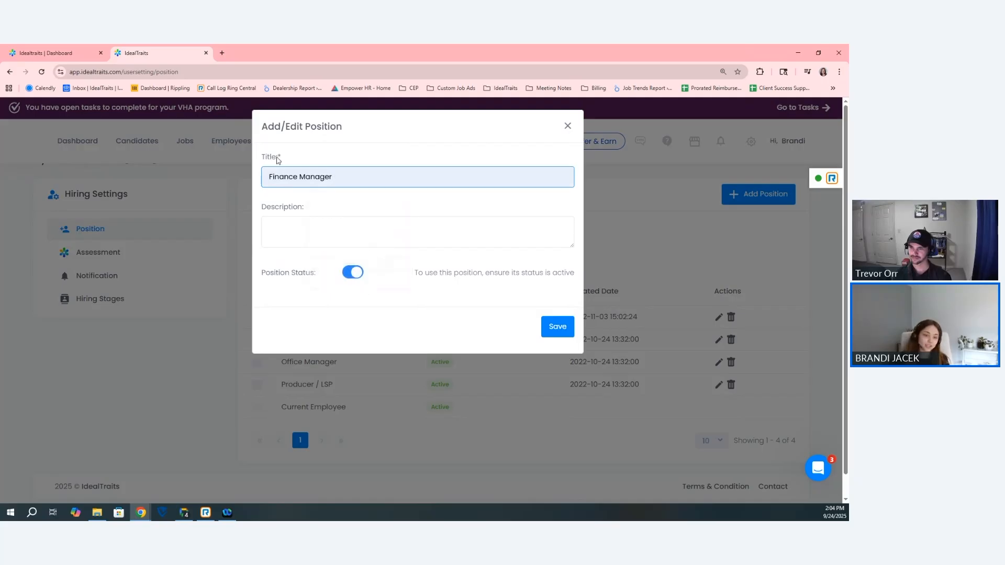
left_click(290, 233)
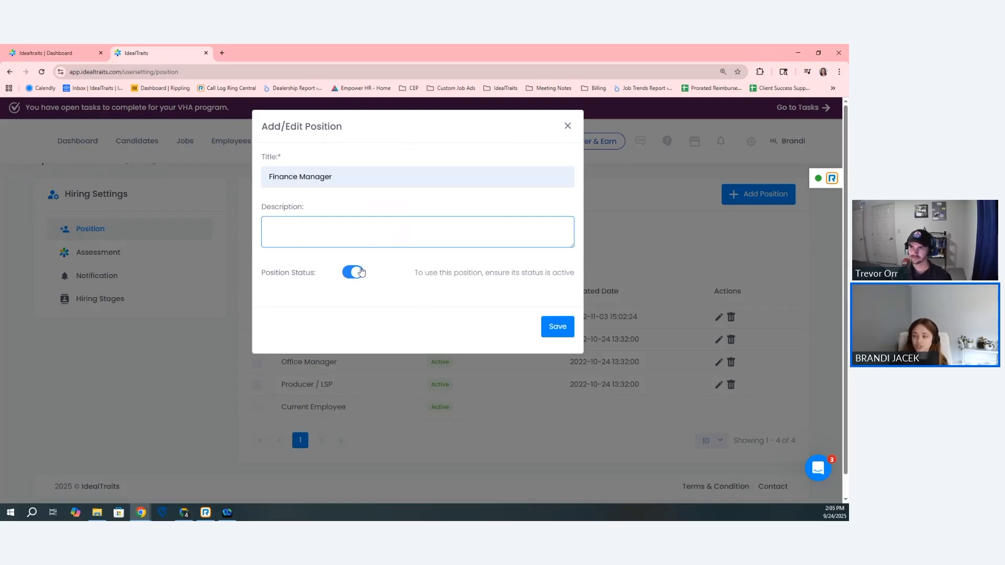
left_click(555, 333)
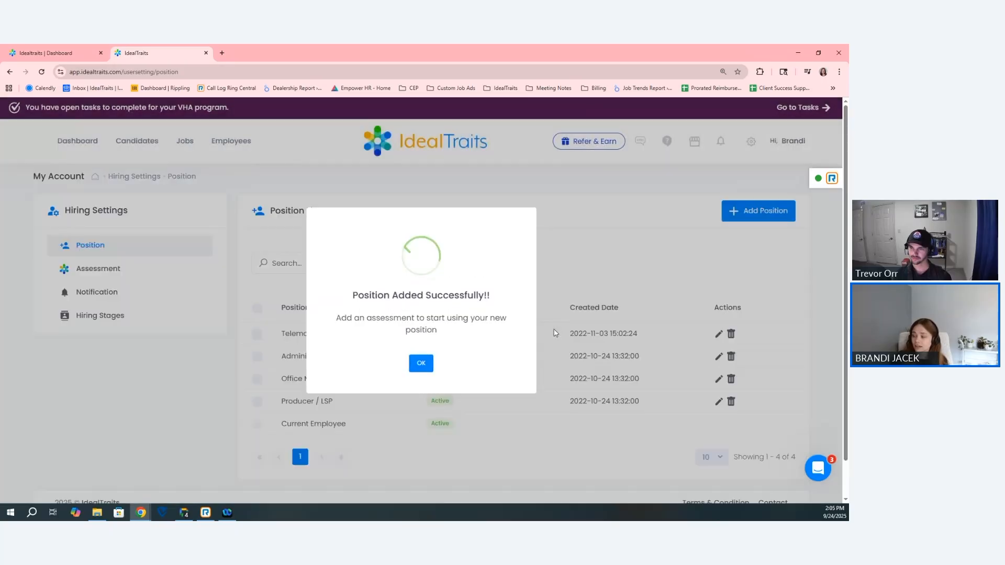
left_click(419, 364)
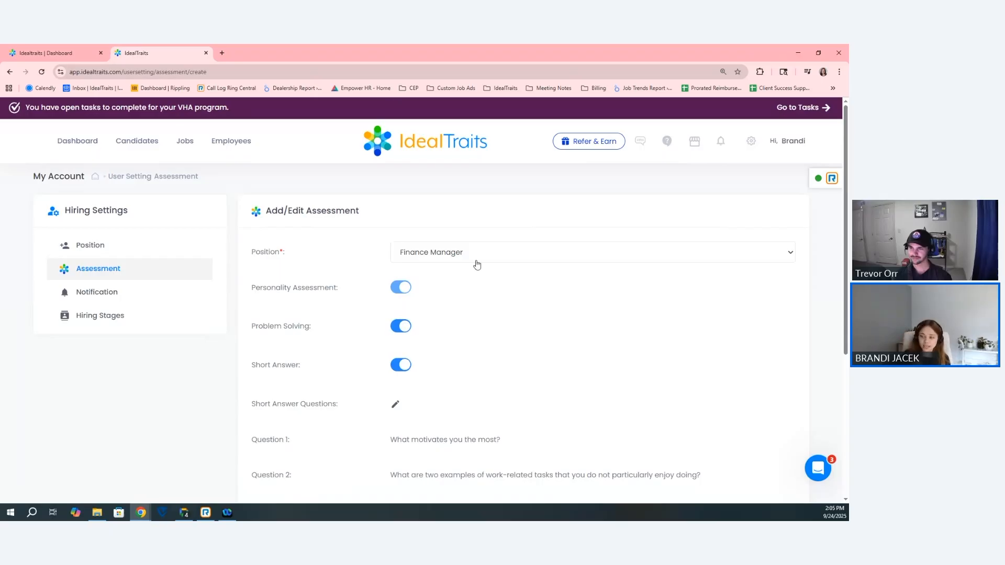
Turn the Problem Solving part of the Finance Manager assessment off and back on.
scroll(478, 263, "down", 1)
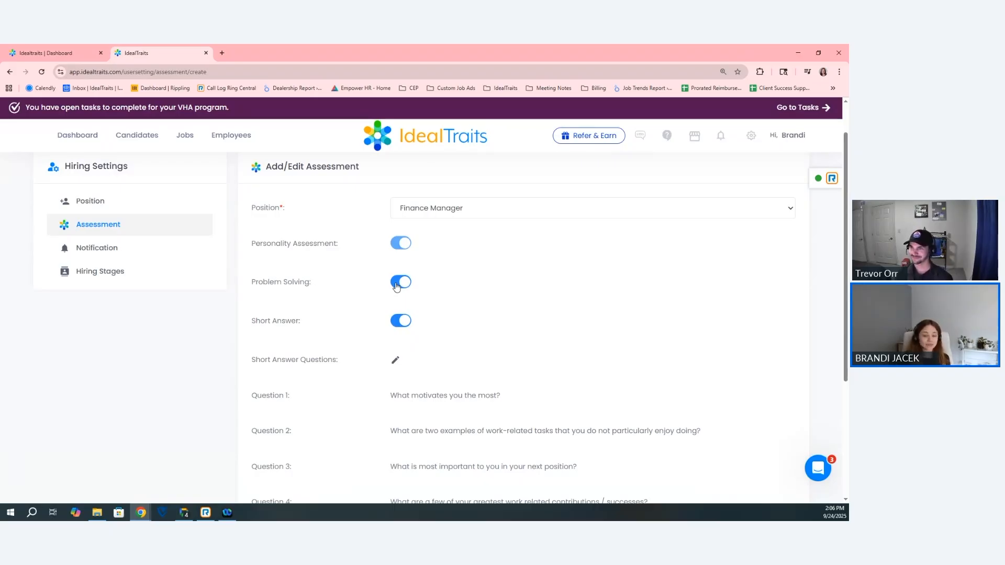
left_click(396, 286)
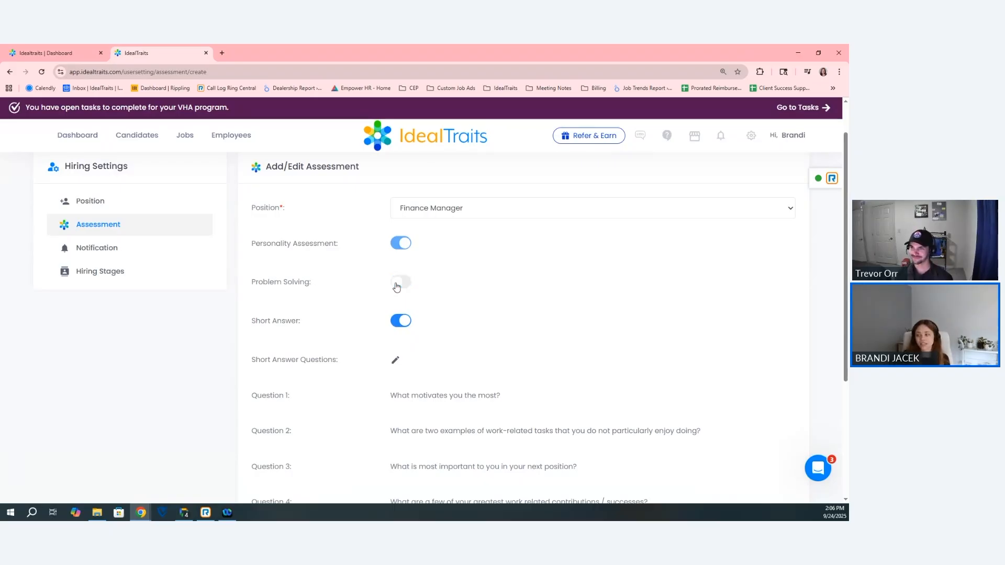
left_click(396, 287)
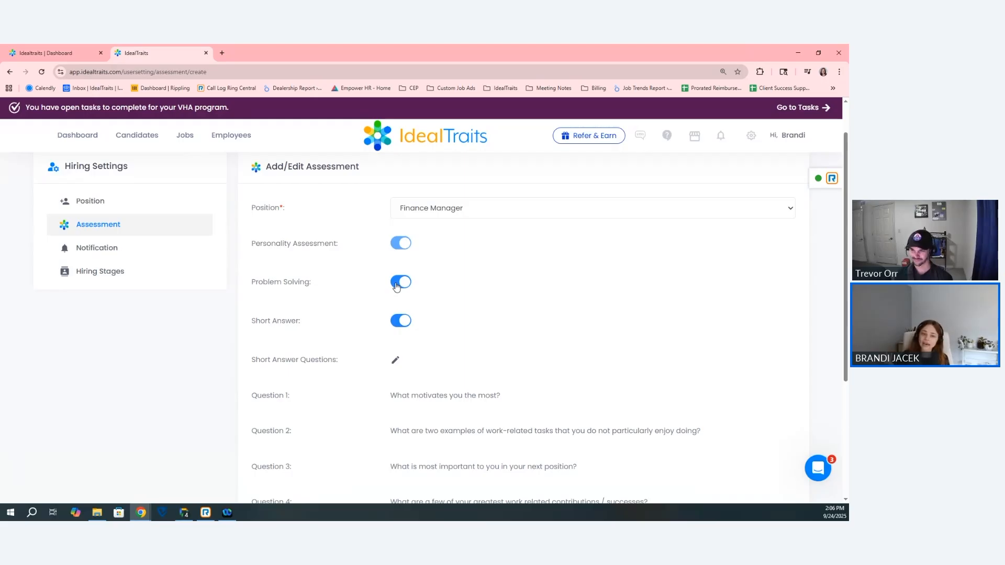
Open the short answer question customization for the Finance Manager assessment and examine the full list of available questions.
scroll(410, 227, "down", 2)
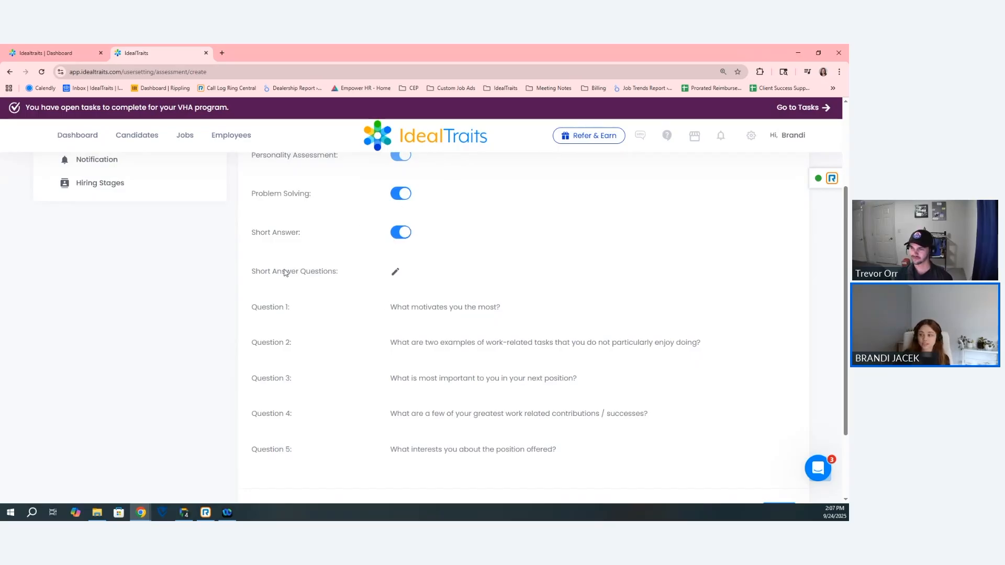
left_click(395, 273)
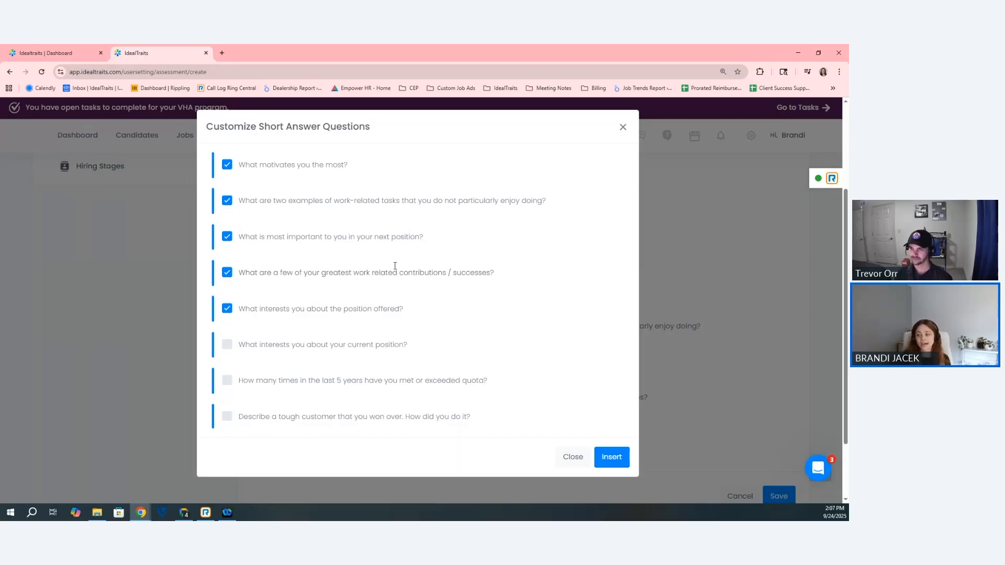
scroll(323, 386, "down", 10)
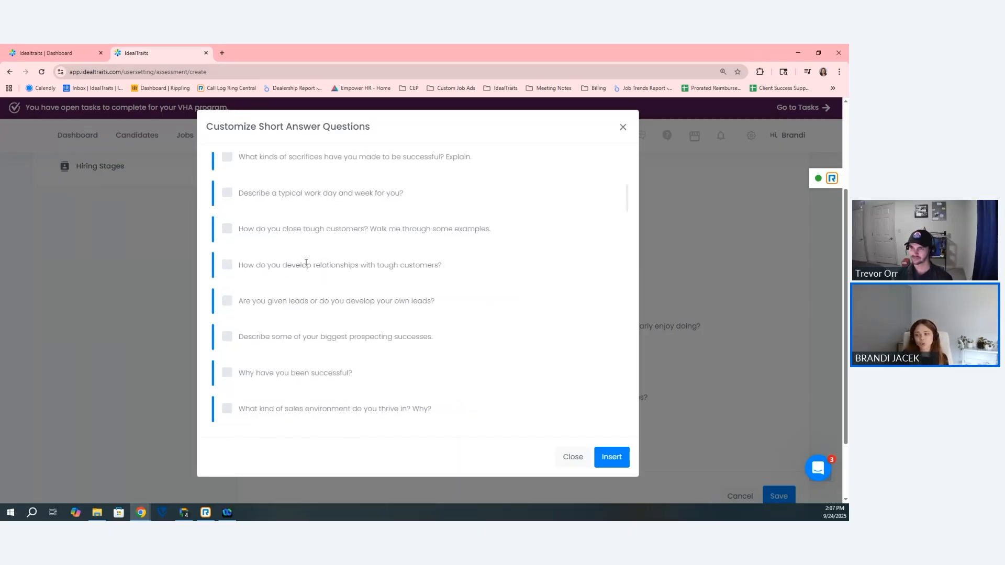
scroll(306, 266, "down", 7)
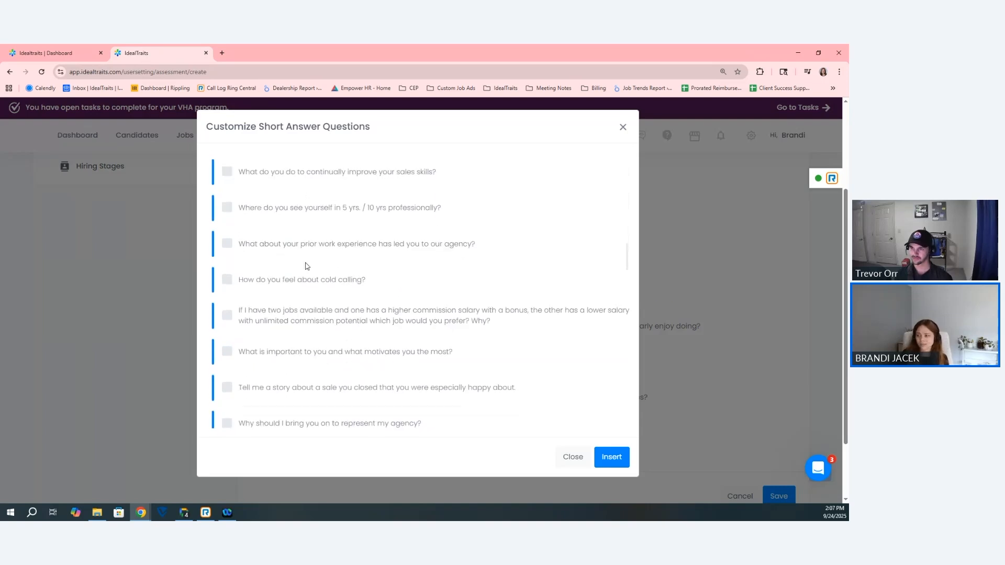
scroll(307, 266, "down", 8)
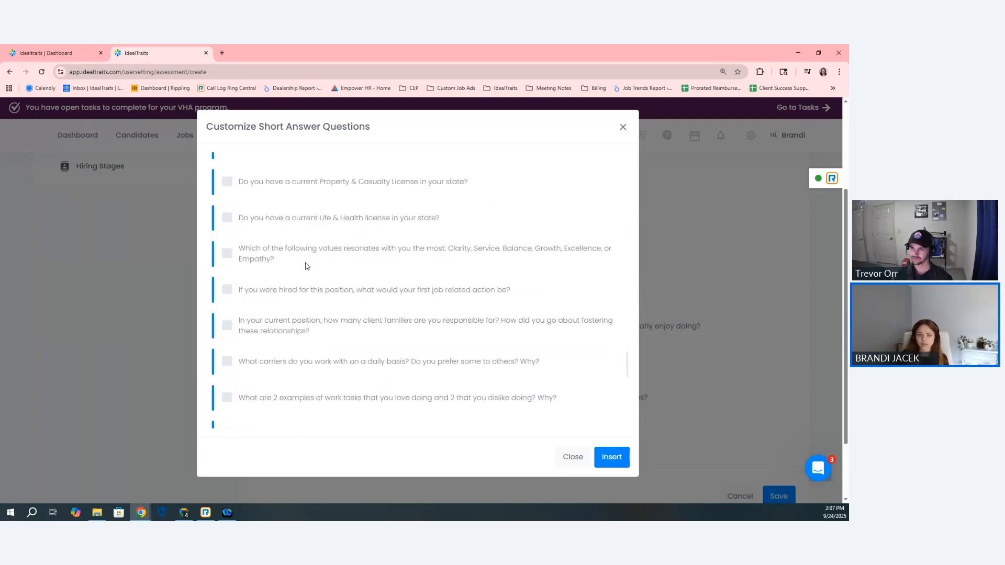
scroll(307, 266, "down", 5)
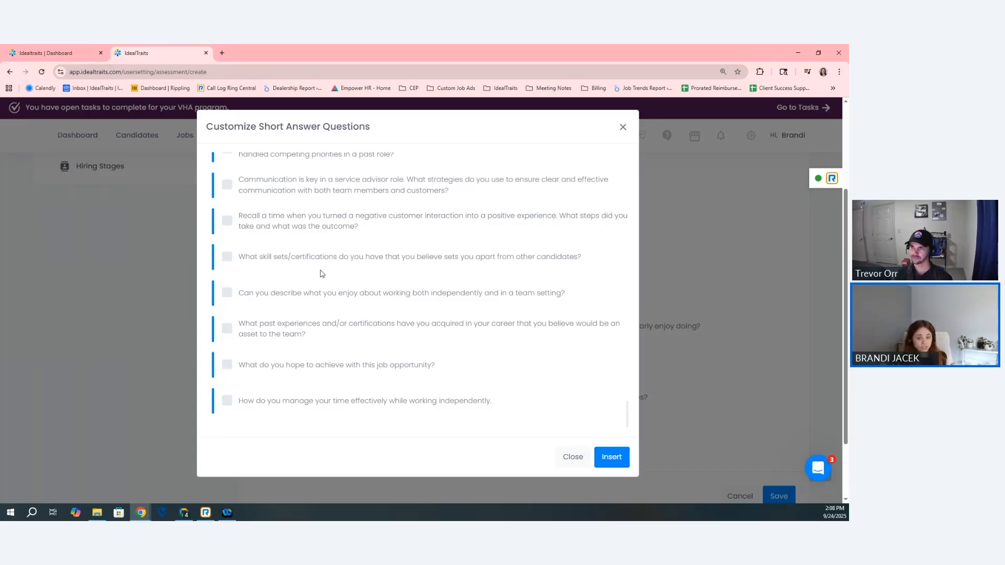
scroll(302, 322, "up", 5)
scroll(304, 327, "up", 10)
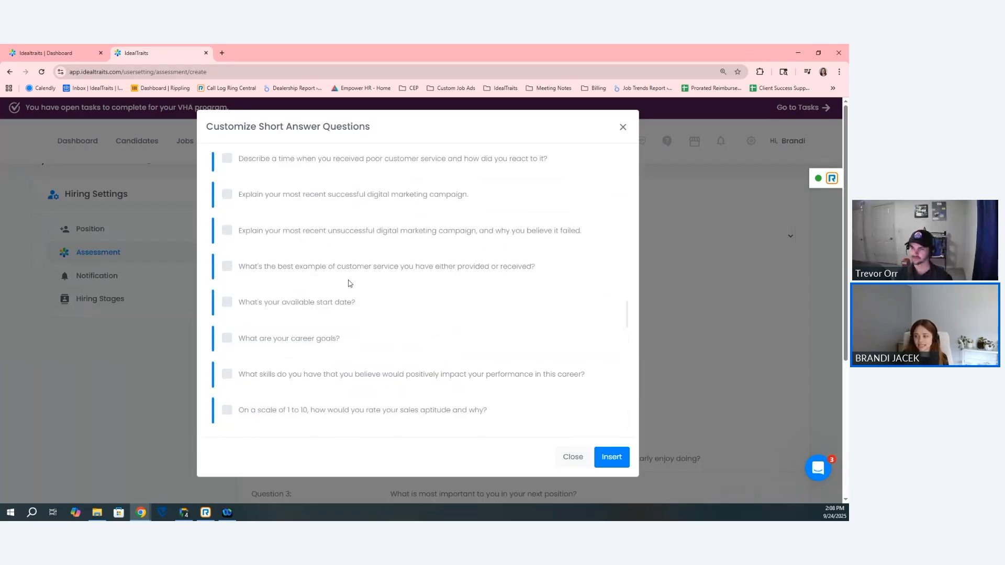
scroll(345, 315, "up", 15)
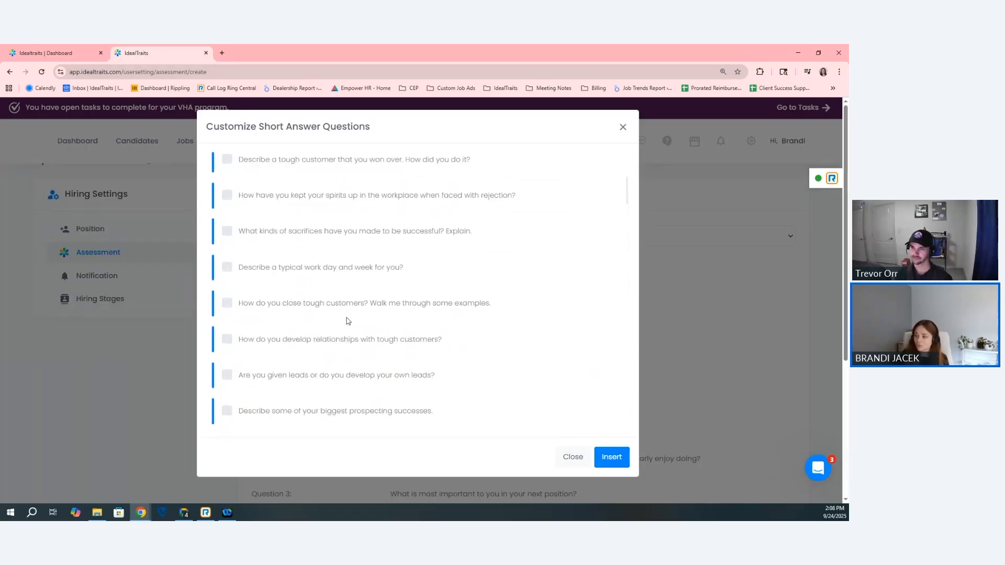
Deselect the next-position and greatest-contributions questions, select "What interests you about your current position?", and insert the chosen short answer questions.
left_click(227, 238)
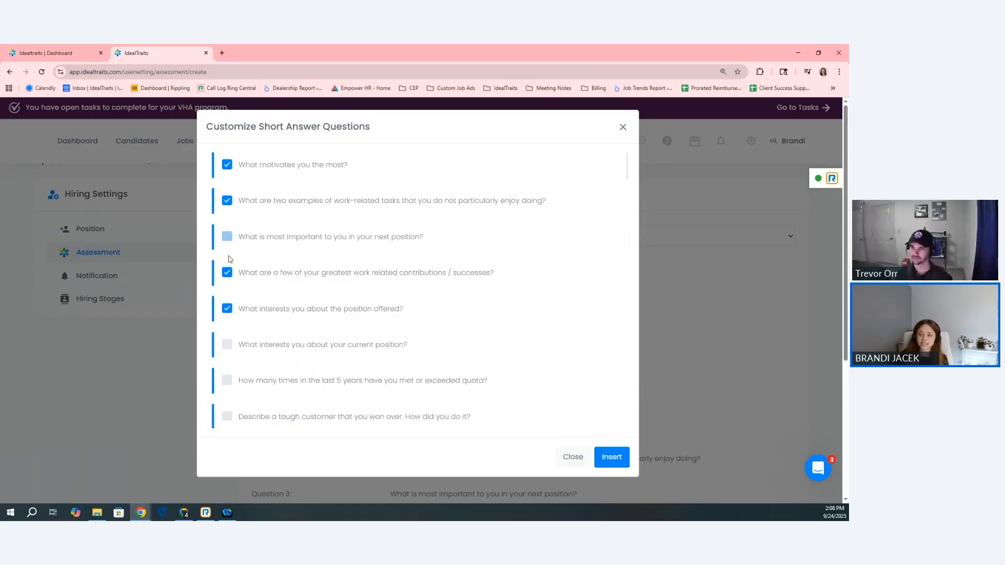
left_click(226, 272)
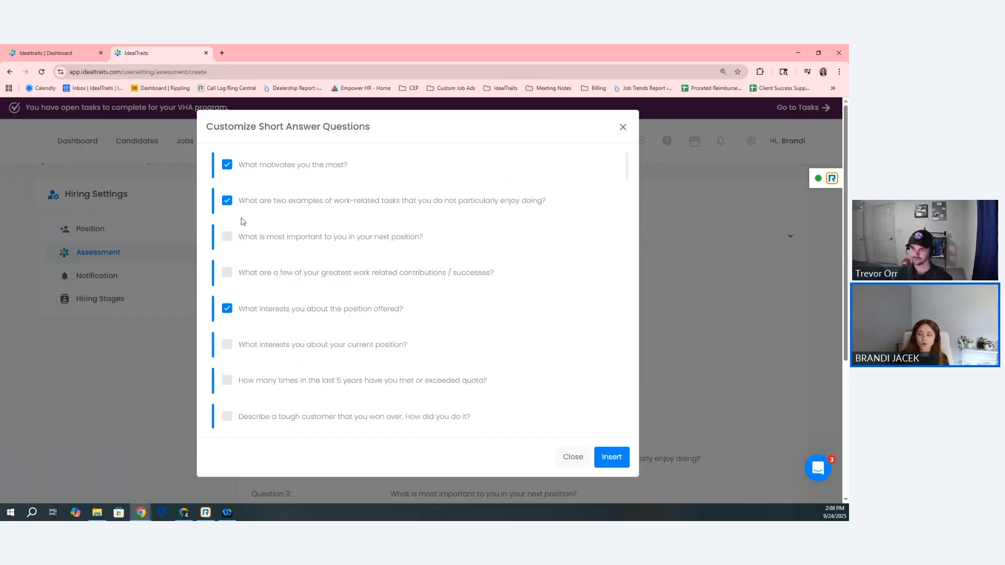
left_click(227, 344)
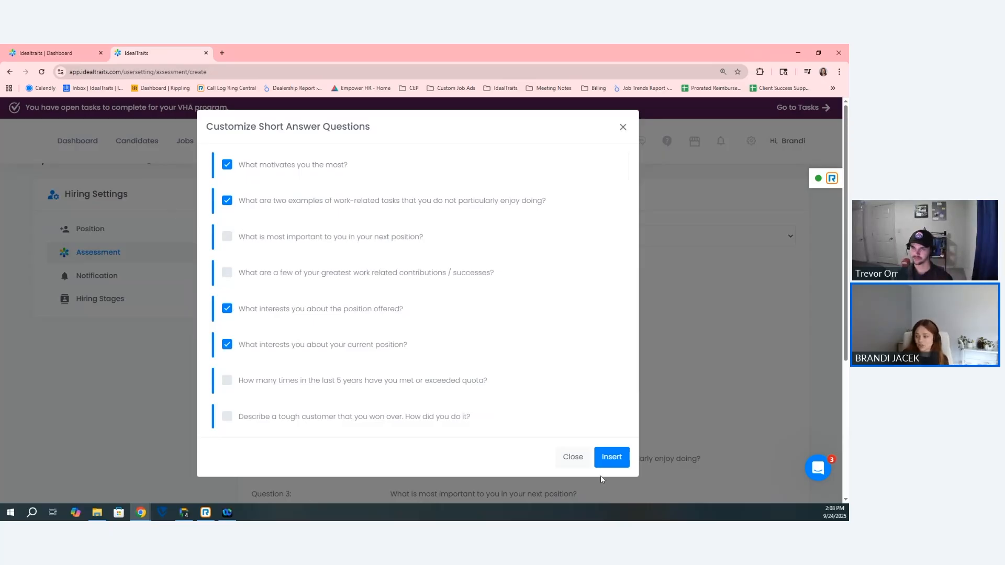
left_click(618, 460)
Review the Finance Manager assessment's sections and short answer questions, and save the assessment.
scroll(478, 356, "down", 3)
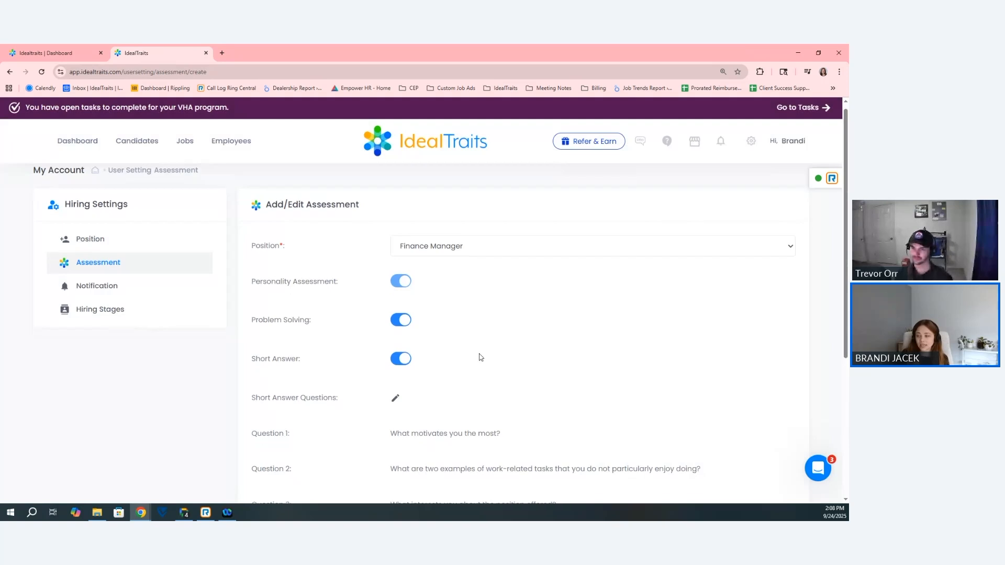
scroll(465, 314, "down", 1)
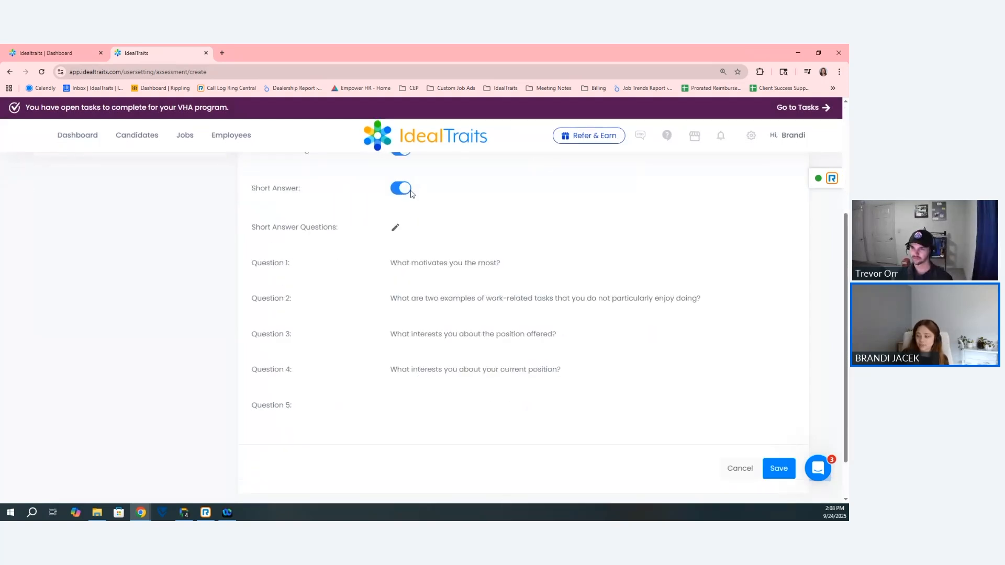
scroll(316, 431, "up", 2)
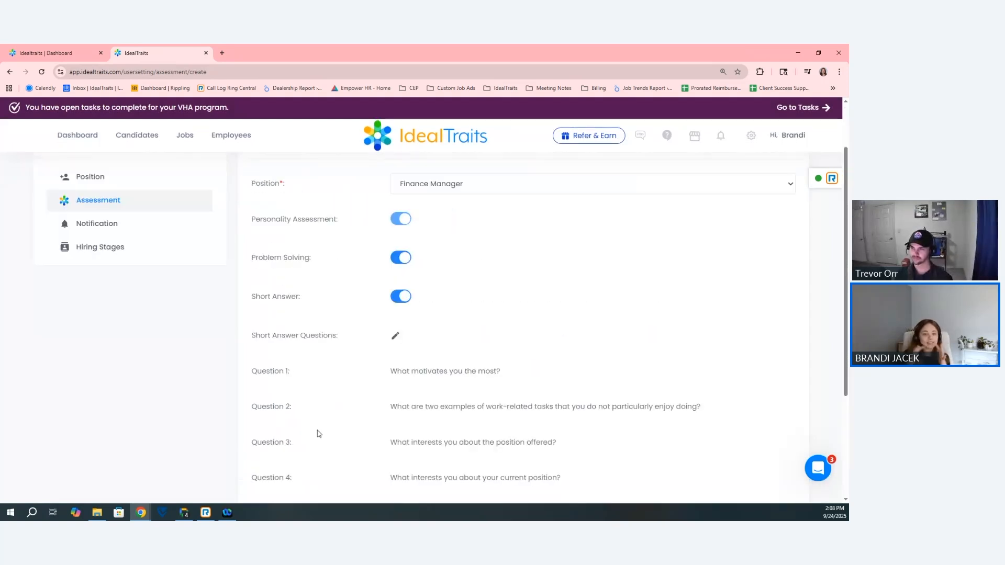
scroll(318, 434, "up", 1)
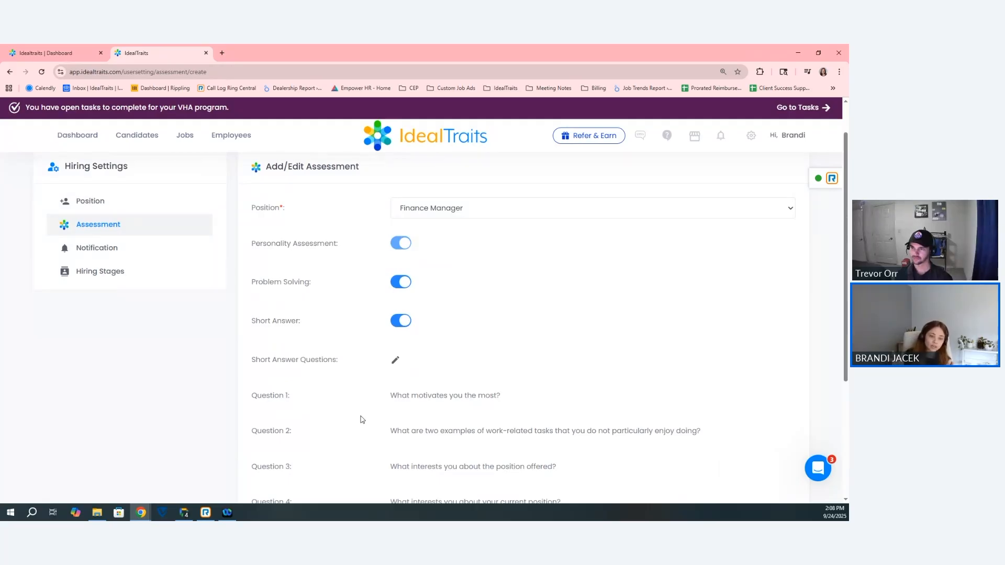
scroll(592, 377, "down", 4)
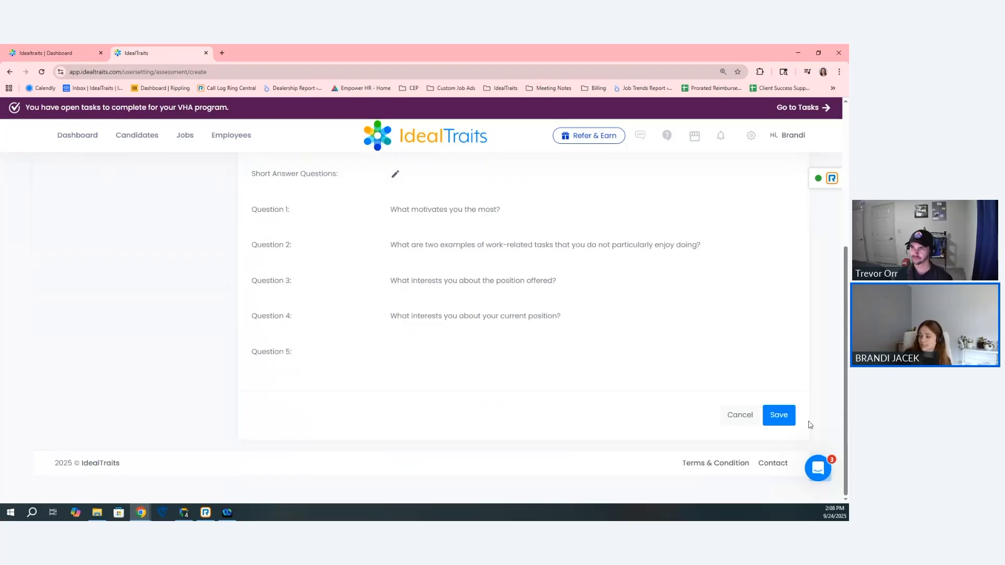
left_click(784, 420)
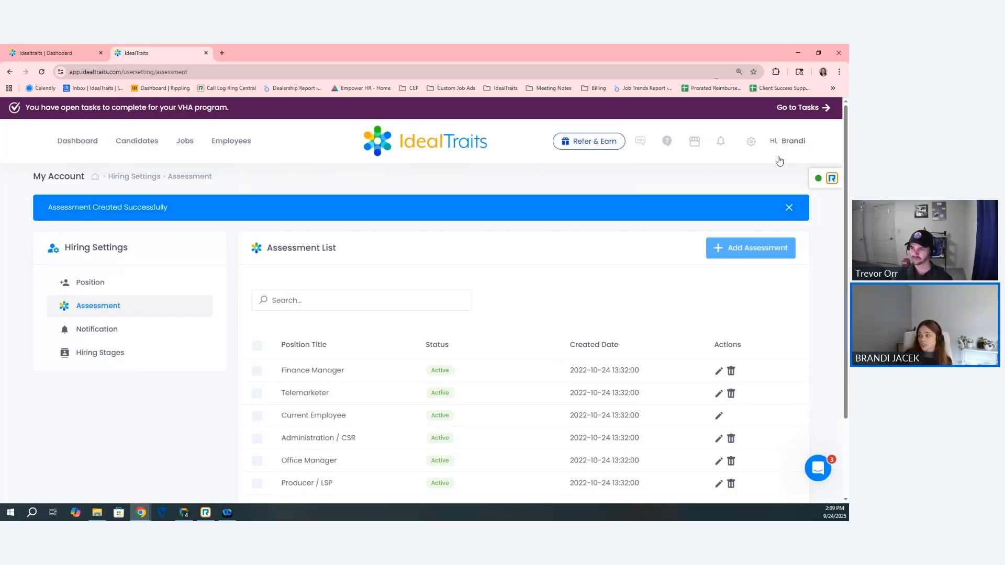
Reopen the saved Finance Manager assessment from the assessment list to view its editing page.
left_click(750, 143)
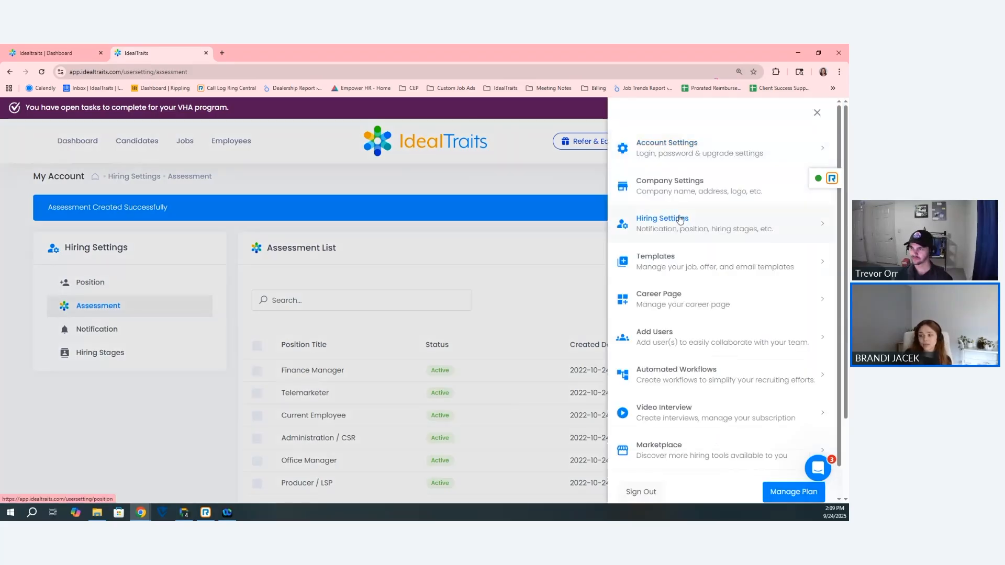
left_click(427, 230)
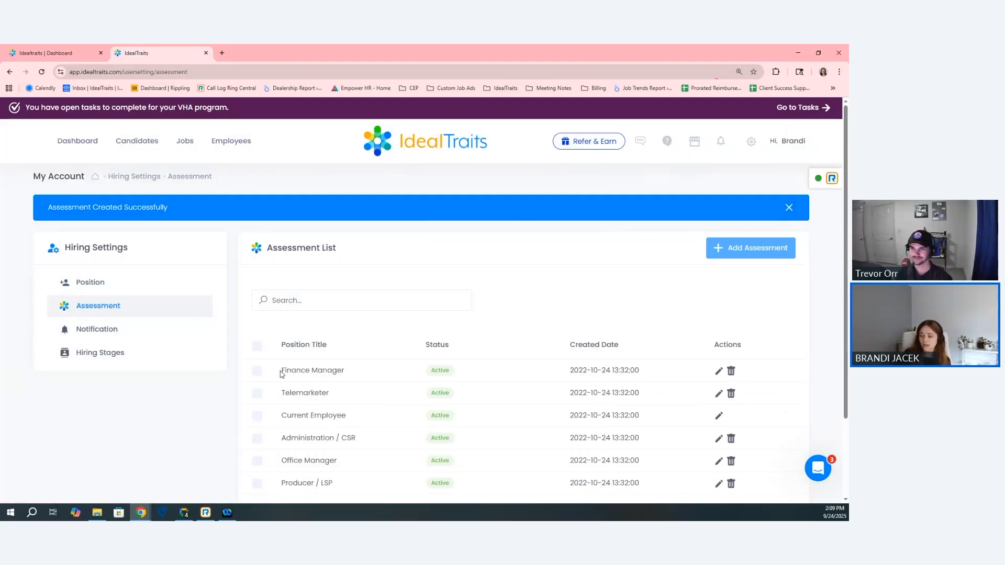
left_click(718, 371)
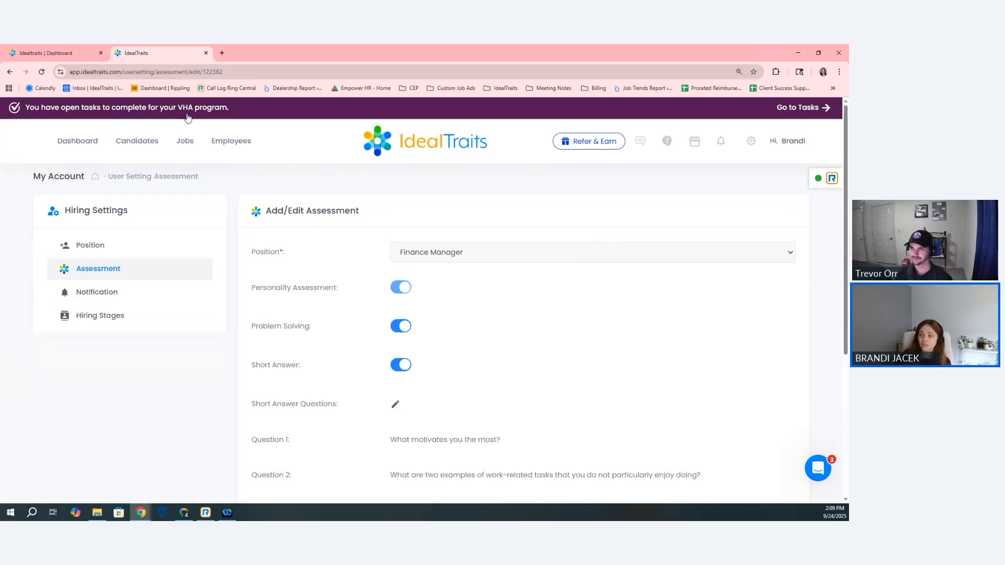
Start a new job ad from the job list and set its position to Finance Manager.
left_click(189, 147)
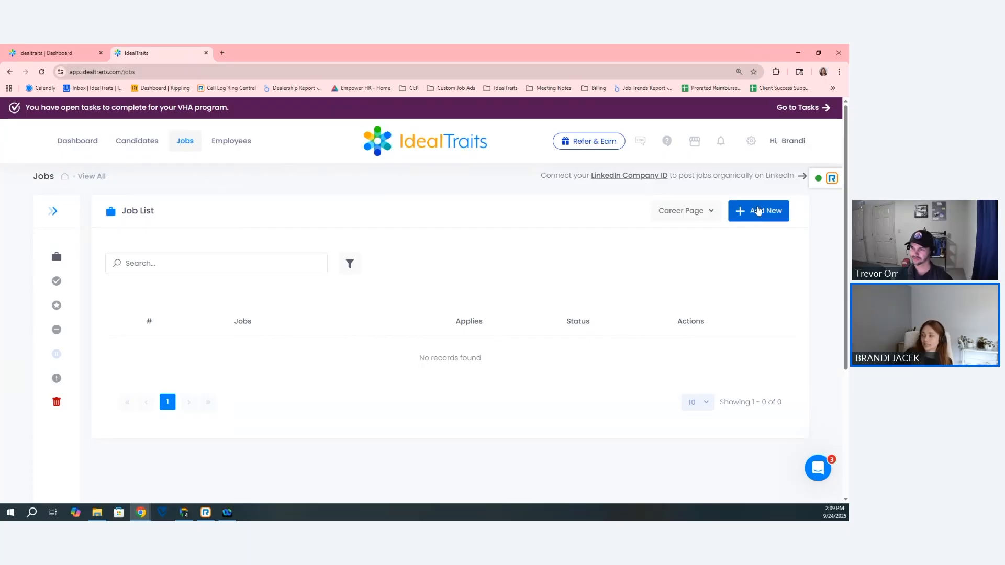
left_click(765, 215)
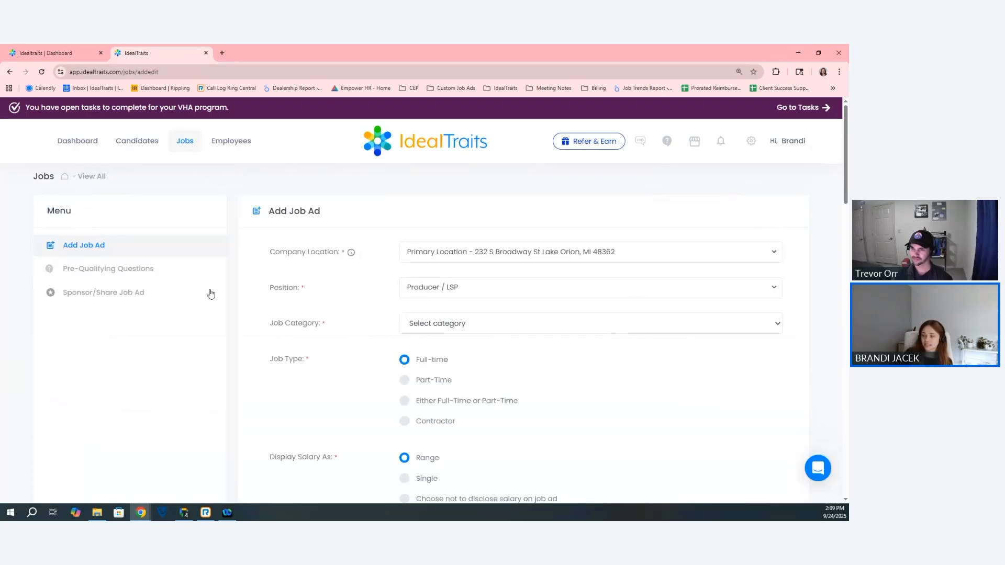
left_click_drag(263, 289, 307, 293)
left_click(308, 295)
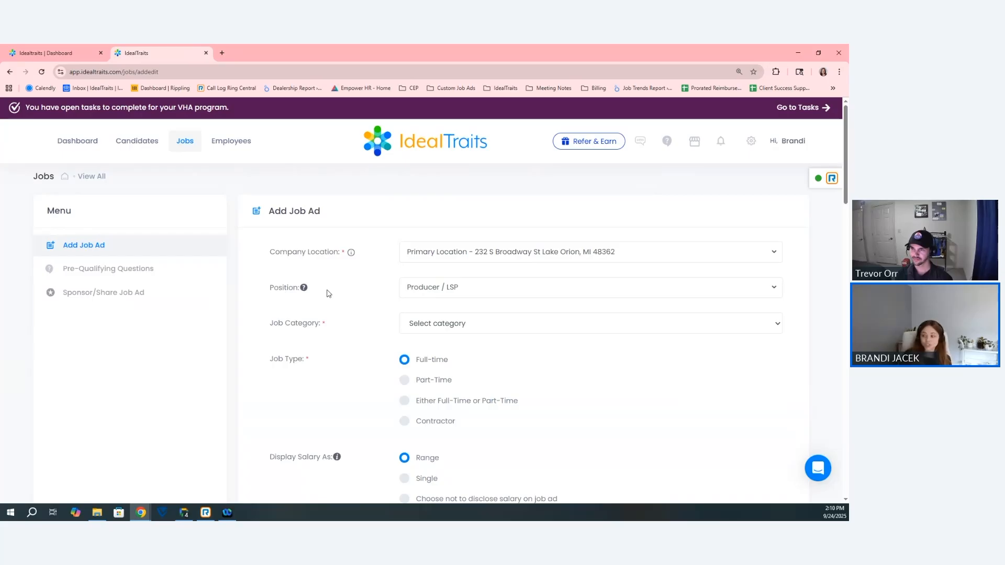
left_click(492, 294)
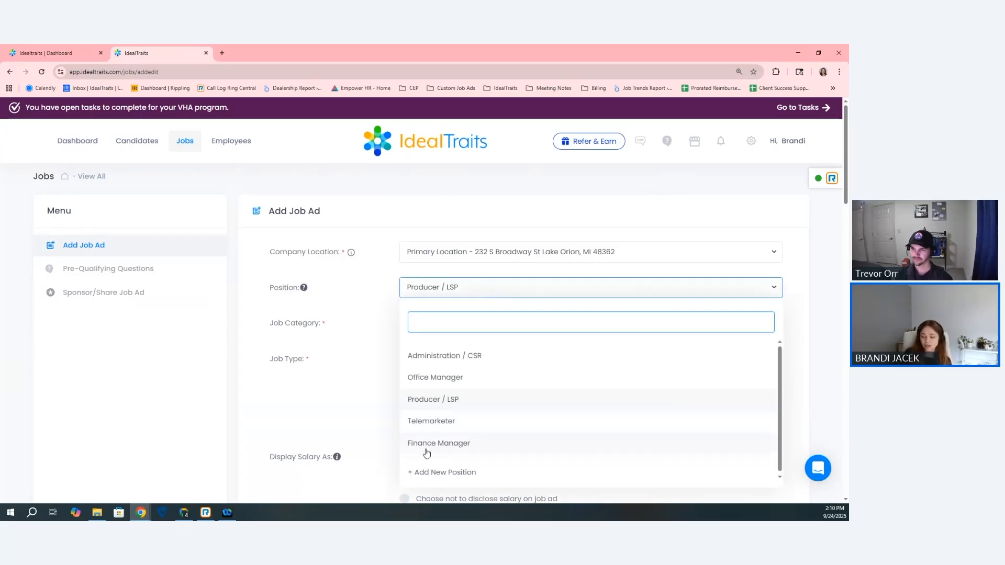
left_click(412, 444)
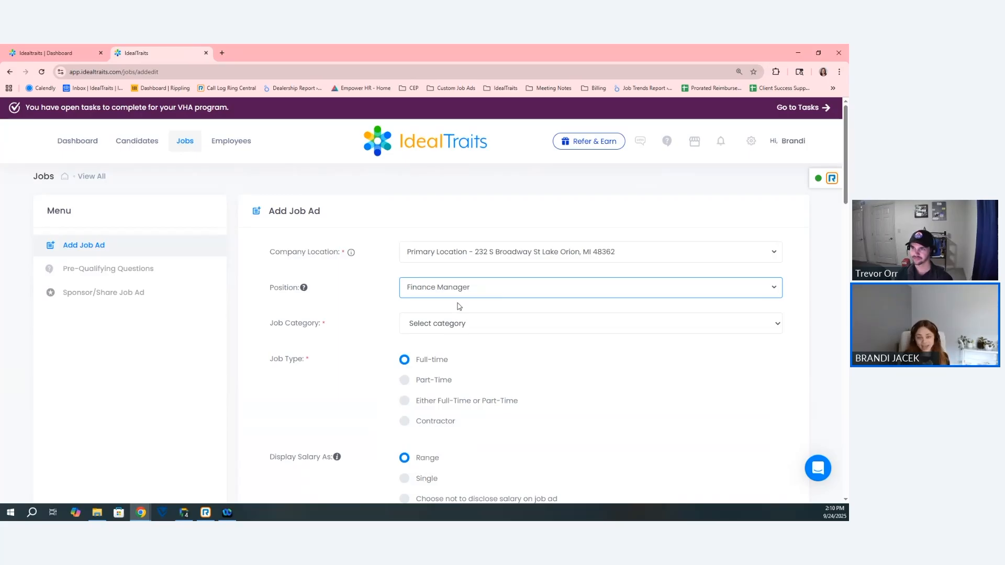
Add a new Sales Representative position from the job ad's position choices and save it with its default assessment.
left_click(473, 294)
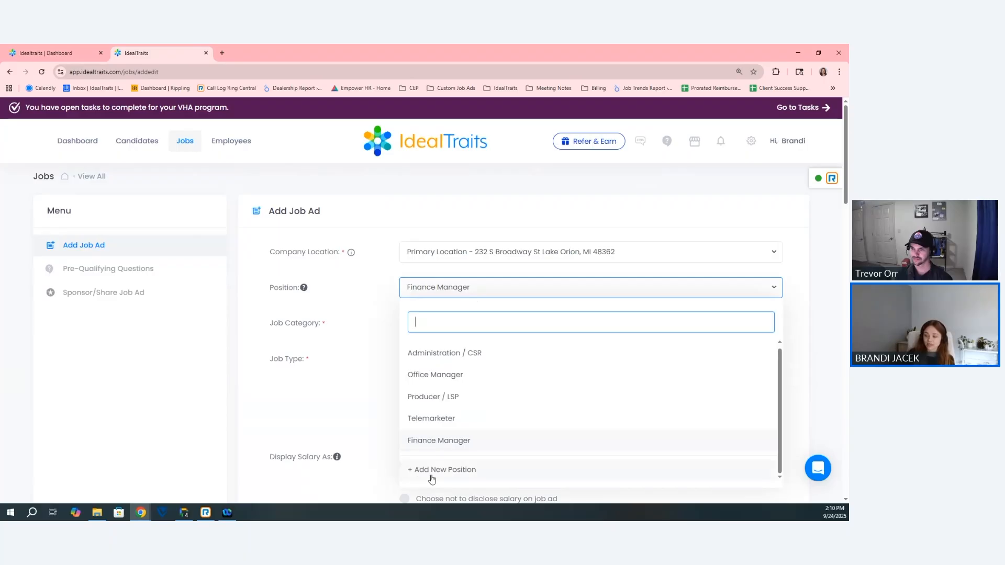
left_click(453, 471)
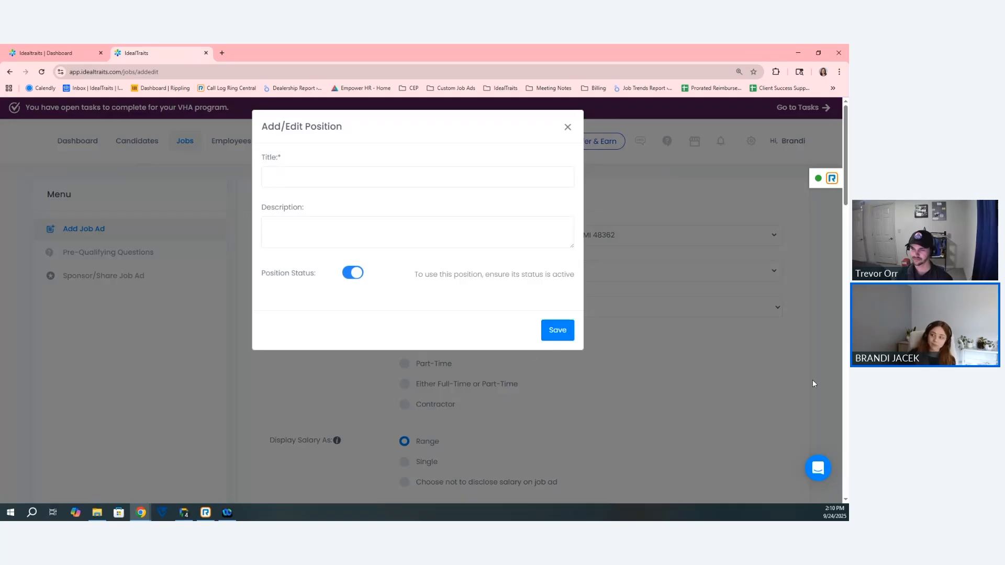
left_click(306, 176)
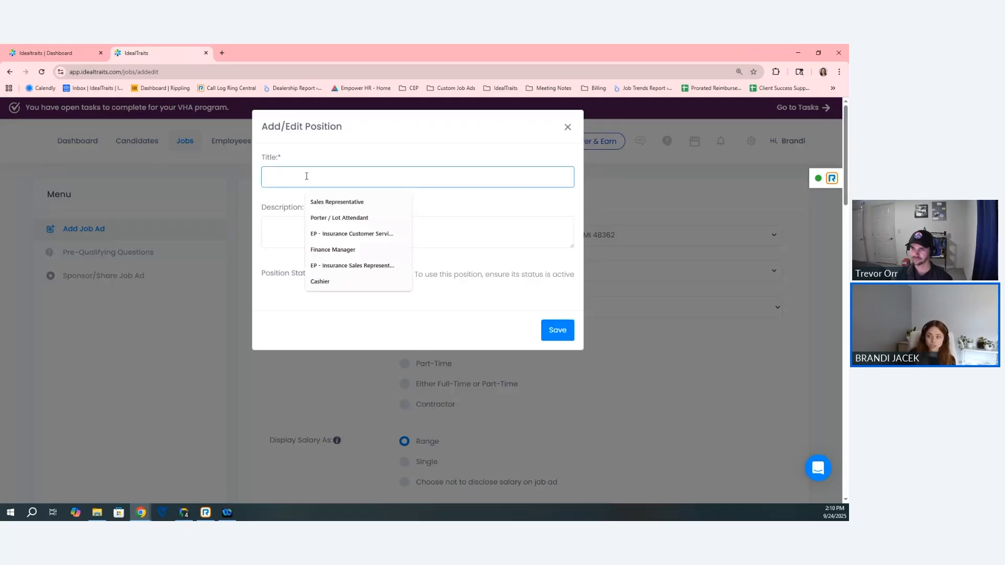
key("Down")
key("Return")
left_click(558, 330)
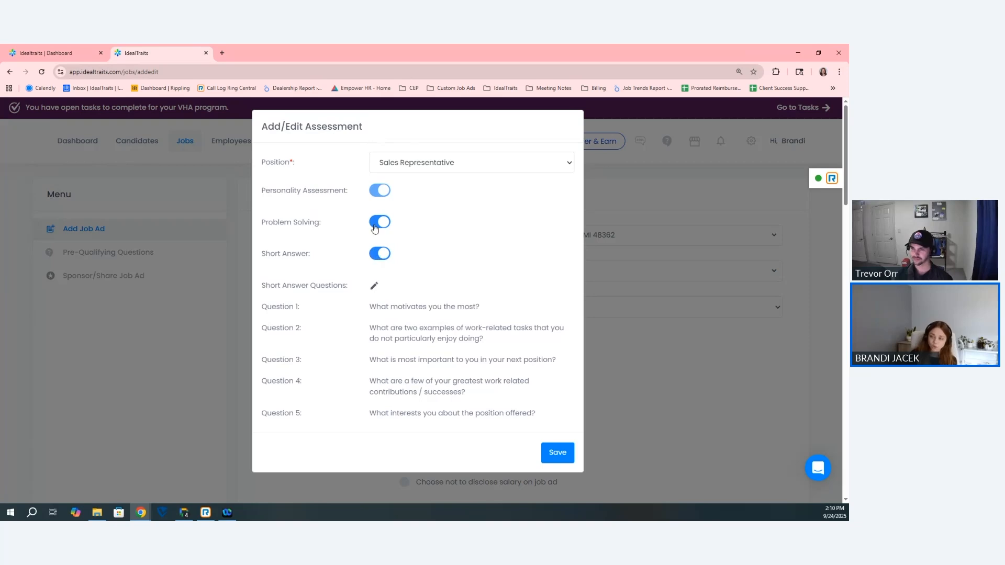
scroll(464, 307, "down", 2)
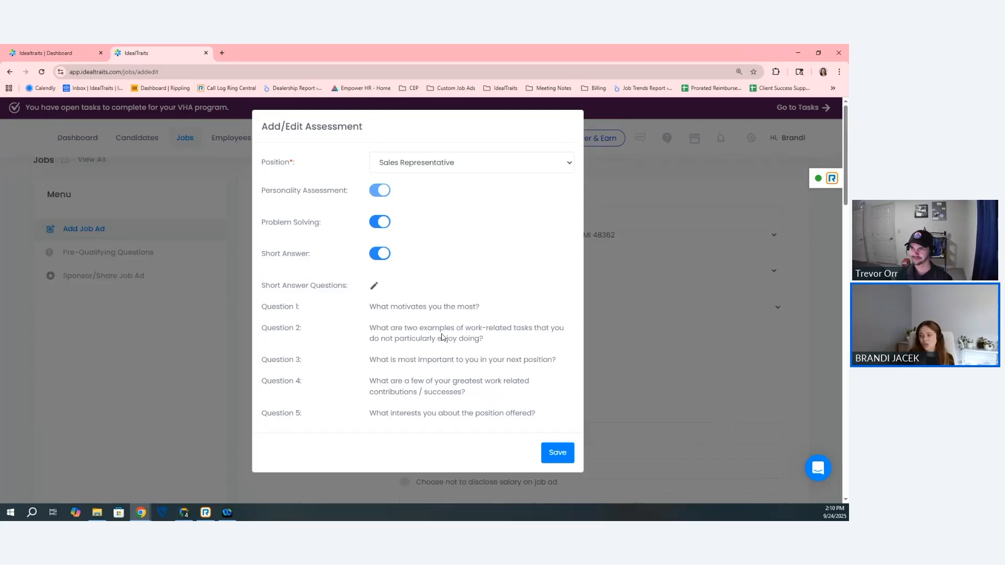
left_click(557, 452)
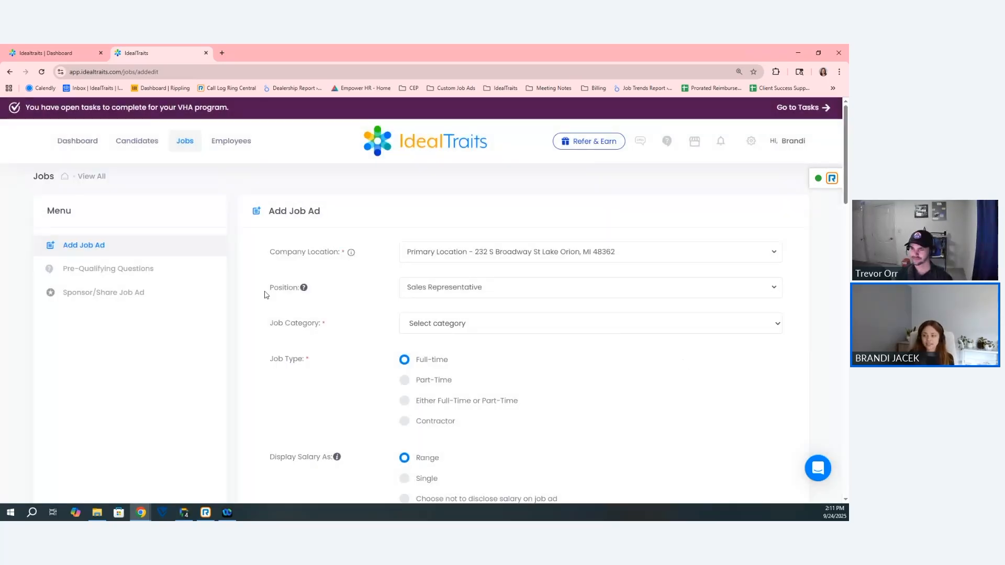
Compare the Position field with the separate Job Title field in the job ad form.
left_click_drag(267, 292, 301, 296)
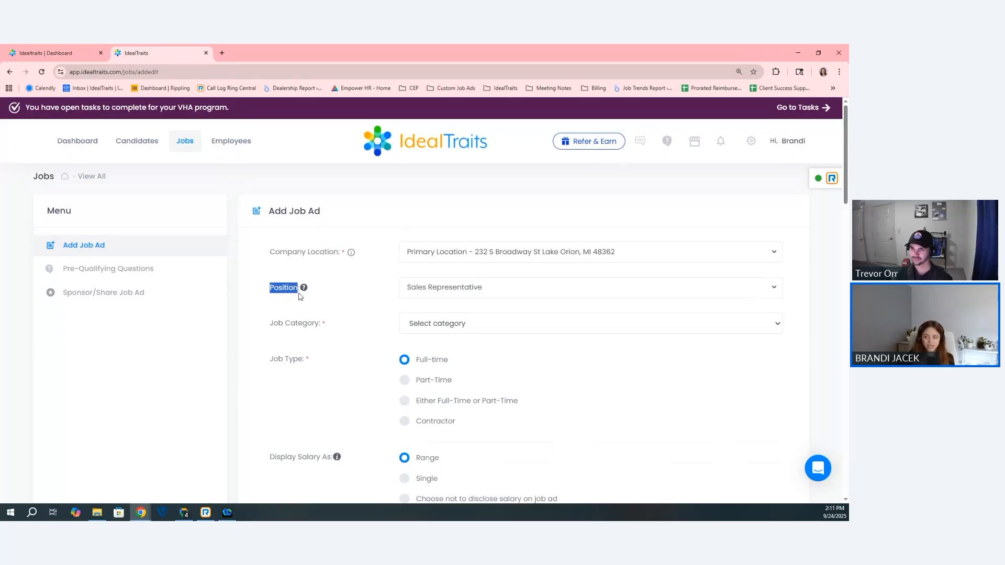
scroll(300, 296, "down", 12)
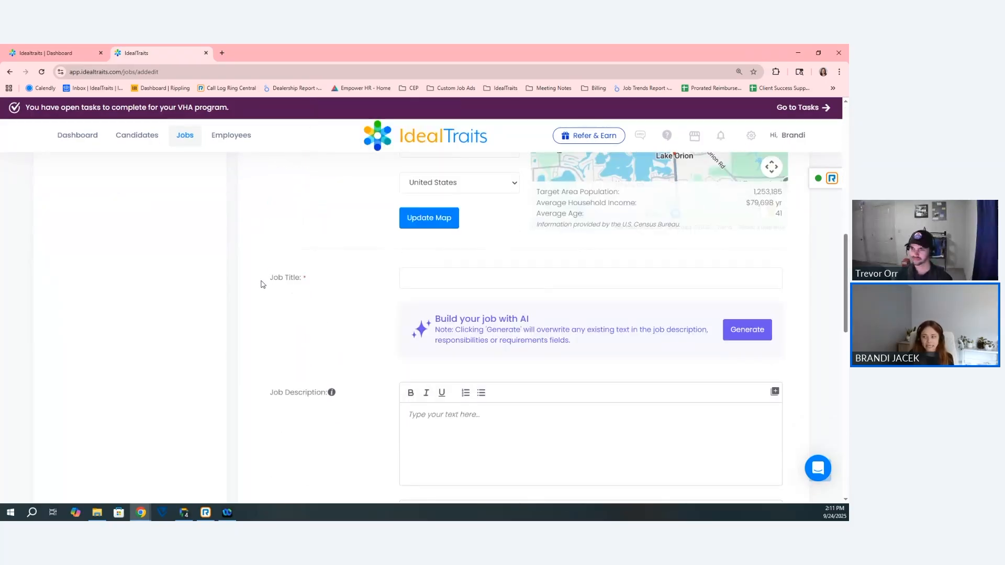
left_click_drag(263, 284, 315, 289)
left_click(314, 289)
scroll(300, 375, "up", 12)
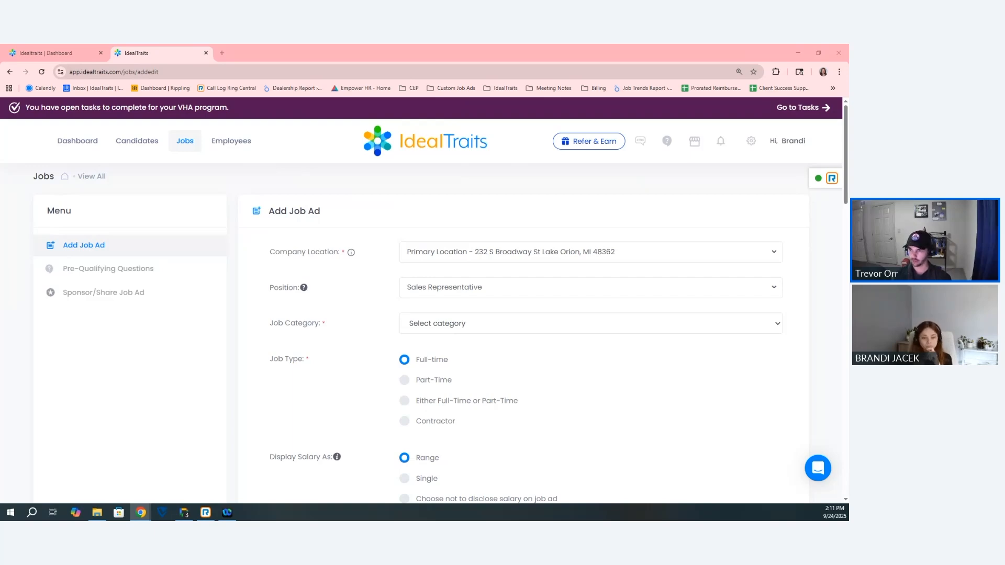
Set the job ad's title to Insurance Sales Representative.
scroll(418, 325, "down", 9)
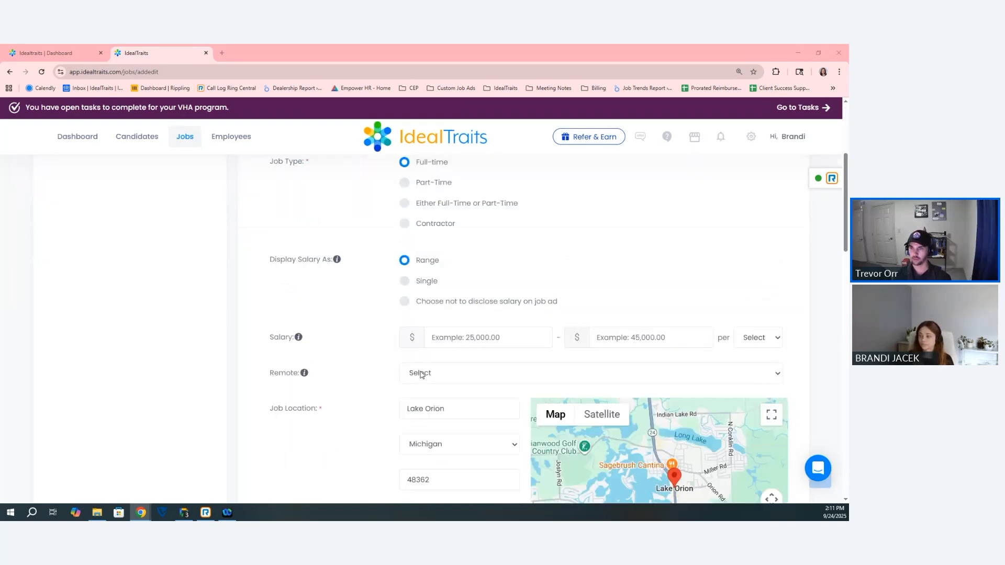
left_click(416, 328)
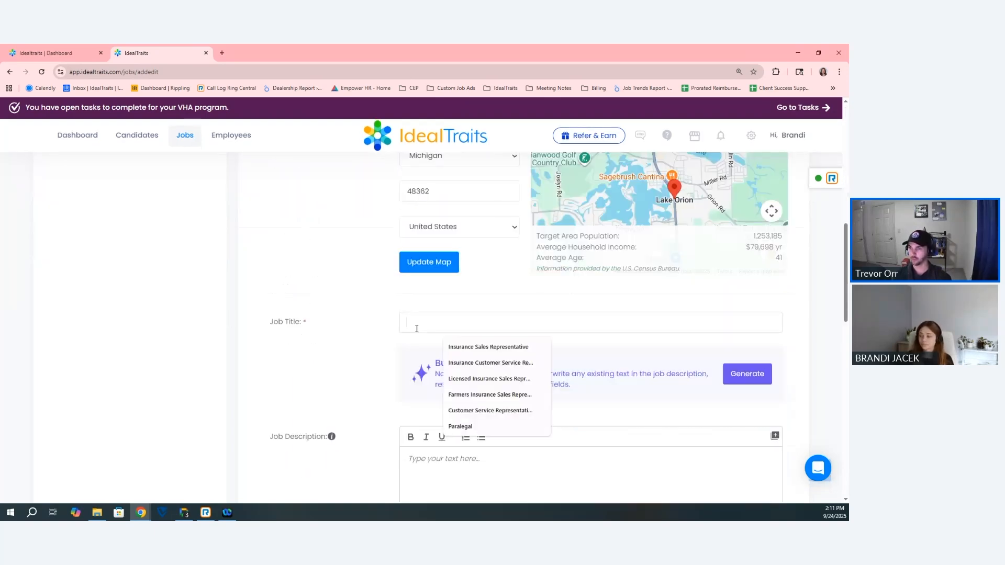
left_click(458, 348)
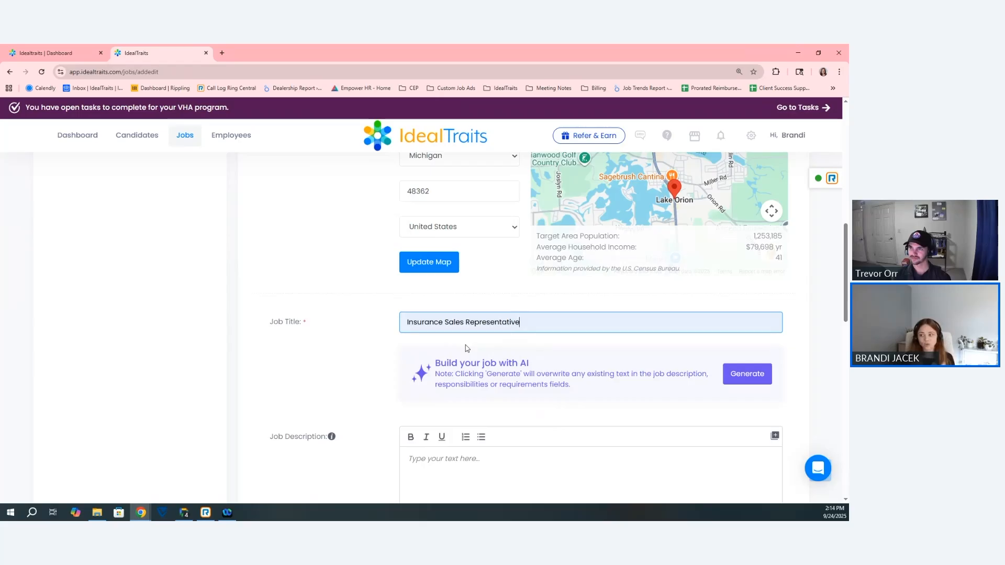
Open the candidate list, examine its filter choices for active job ad and position, and close the filters.
left_click(147, 138)
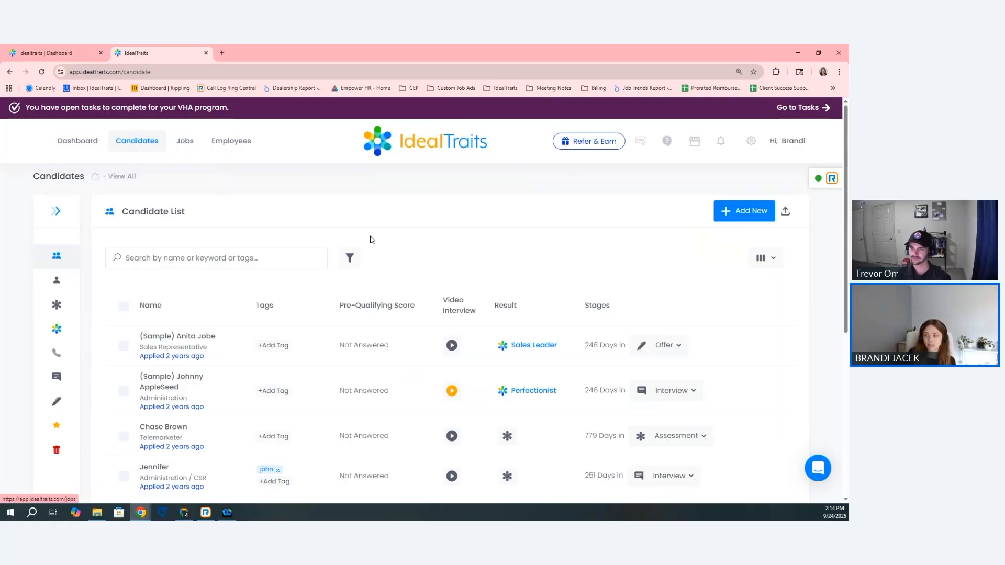
left_click(348, 258)
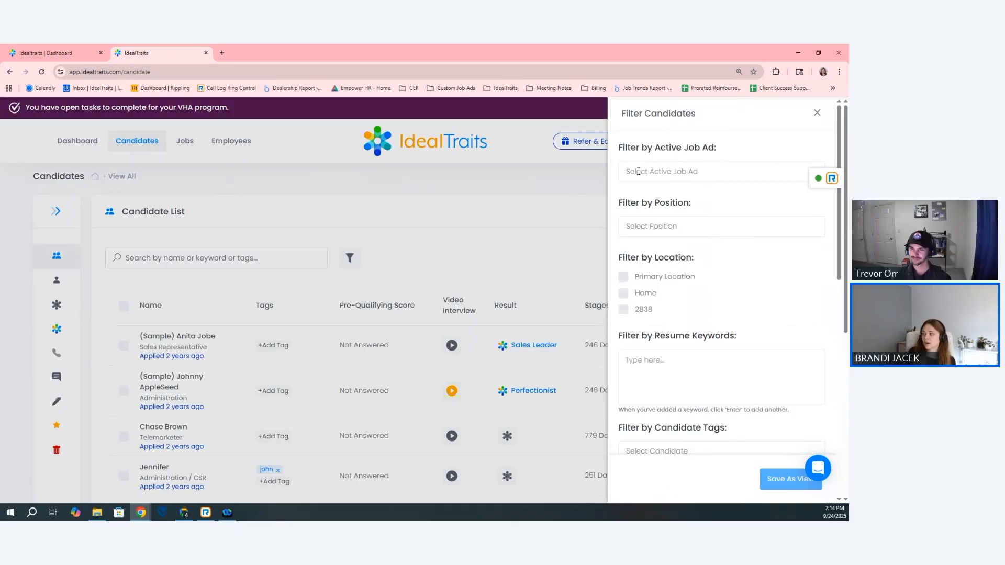
left_click(661, 170)
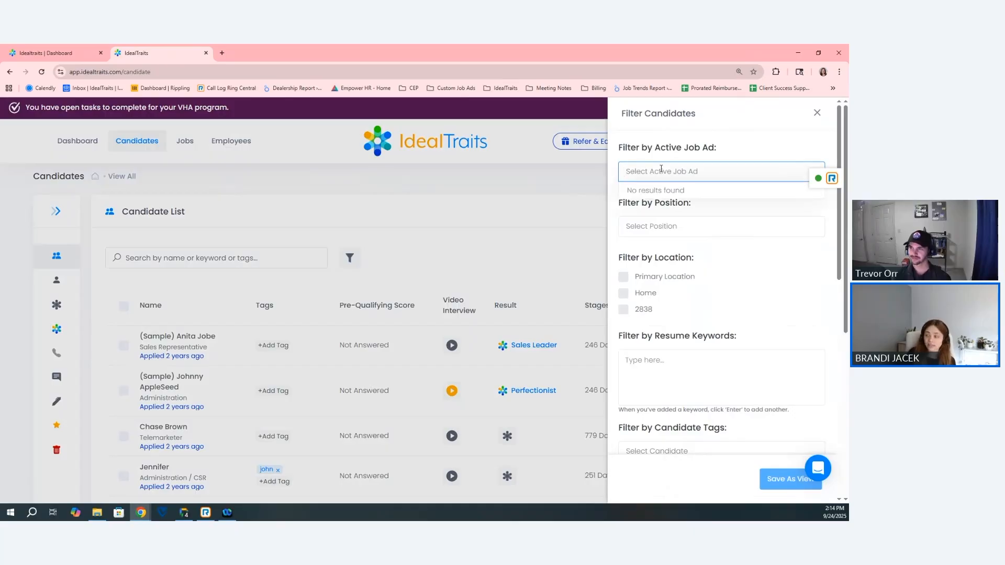
left_click(657, 226)
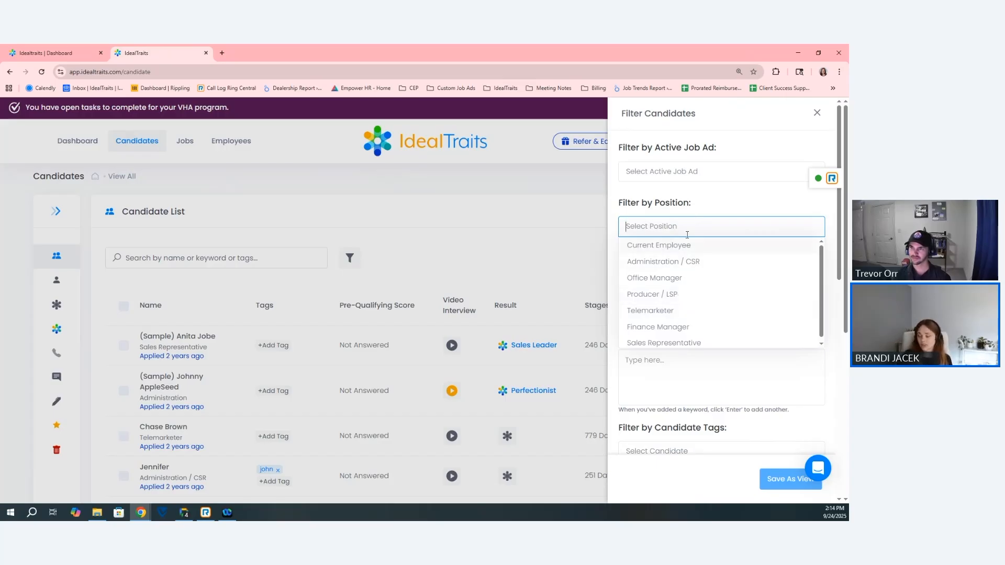
left_click(427, 189)
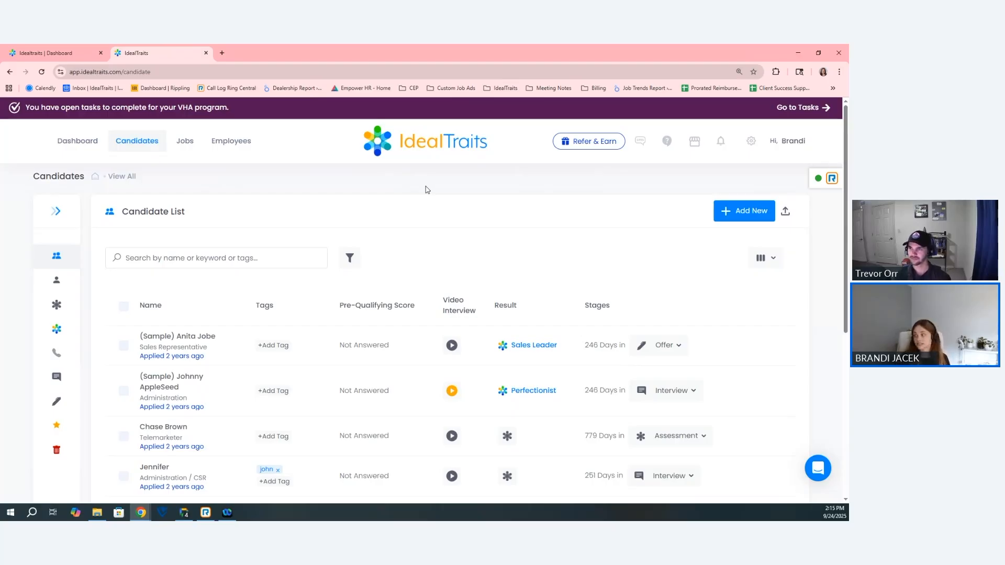
Create a new automated workflow with the trigger New Candidate Applies.
left_click(749, 142)
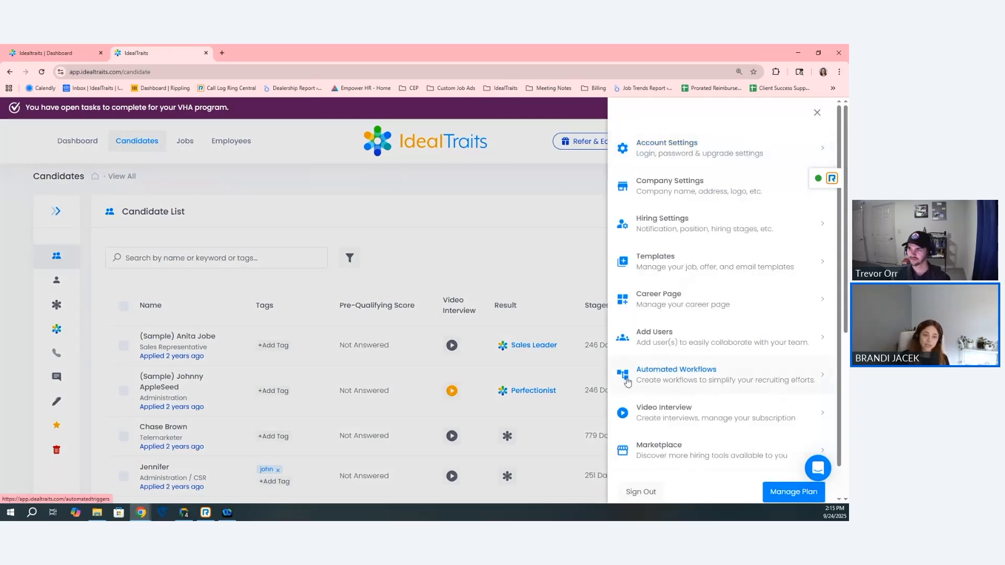
left_click(752, 386)
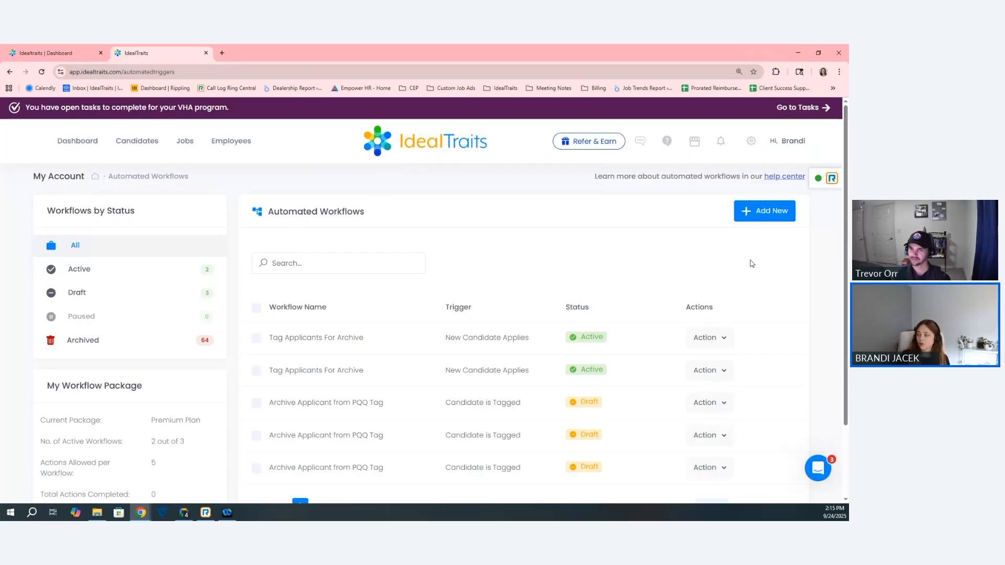
left_click(769, 212)
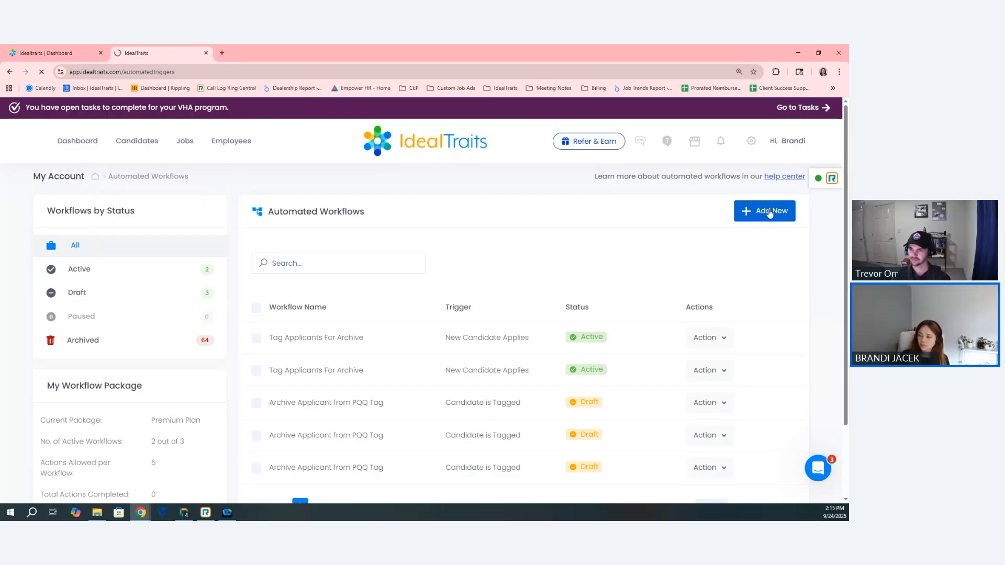
left_click(526, 327)
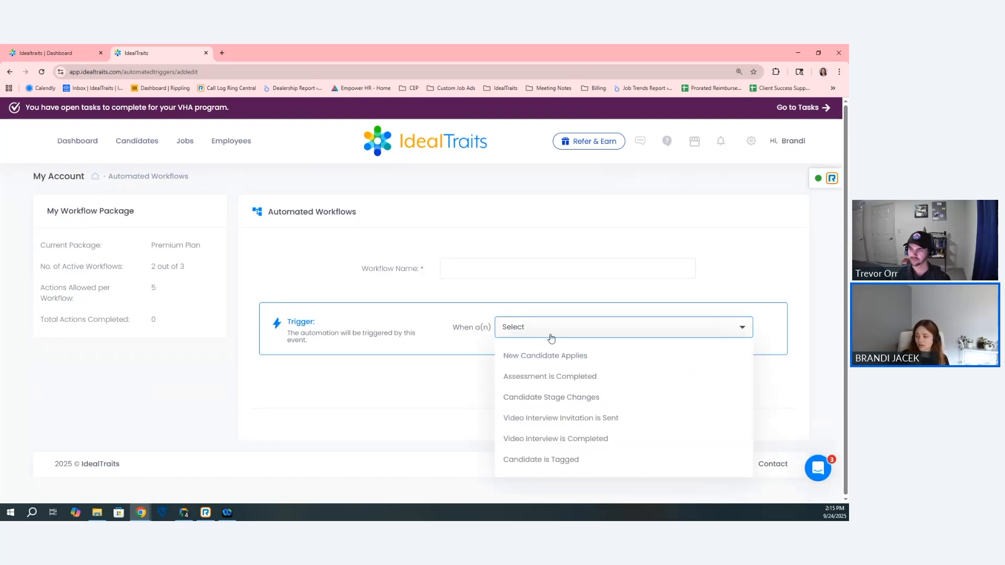
left_click(534, 356)
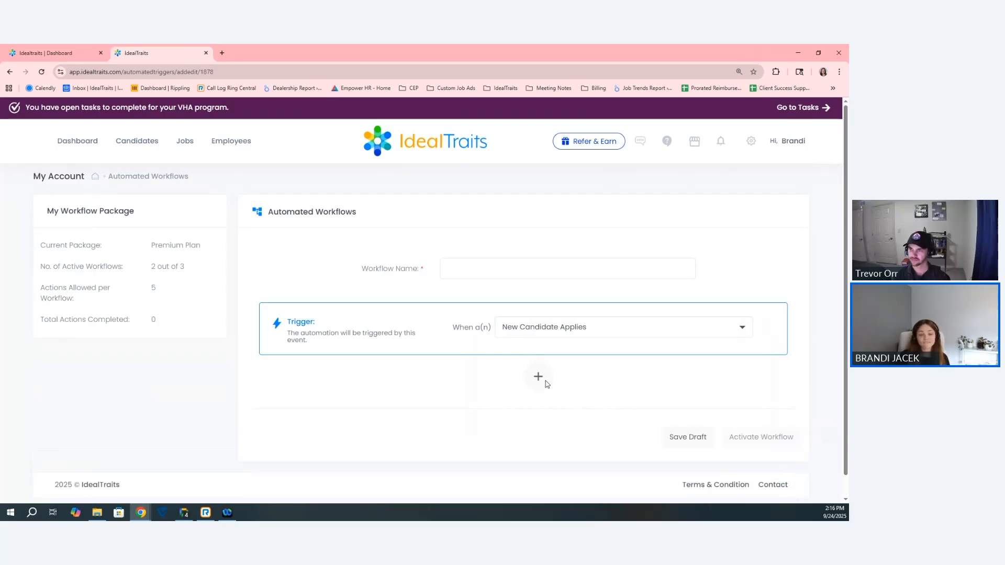
Add a filter by Position below the workflow's trigger and view the positions it can include.
mouse_move(547, 384)
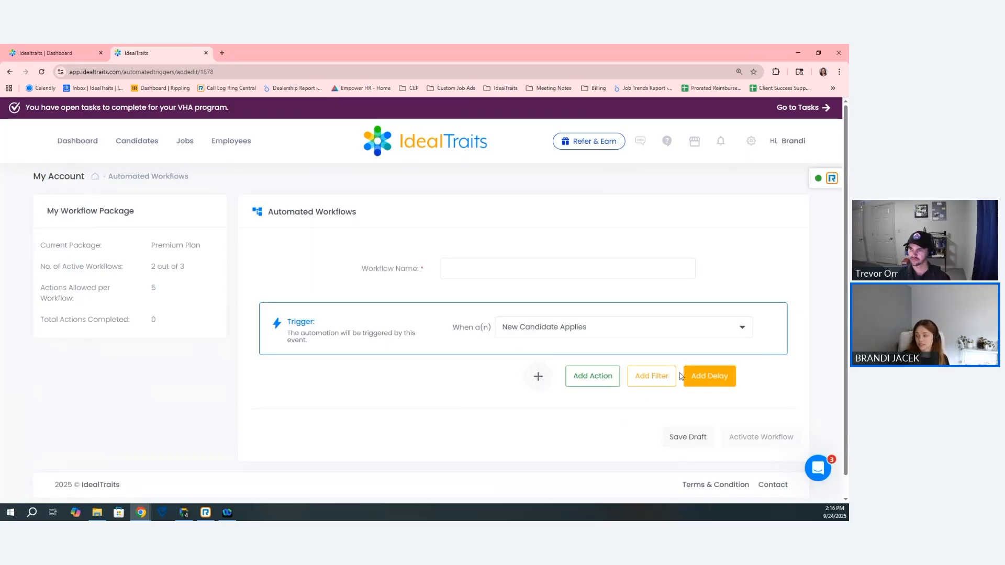
left_click(649, 376)
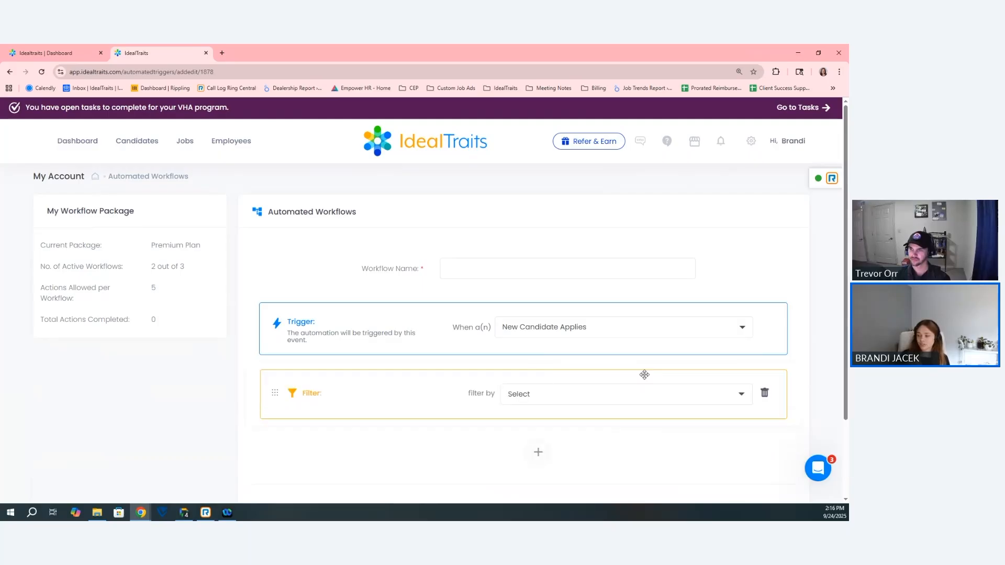
left_click(557, 394)
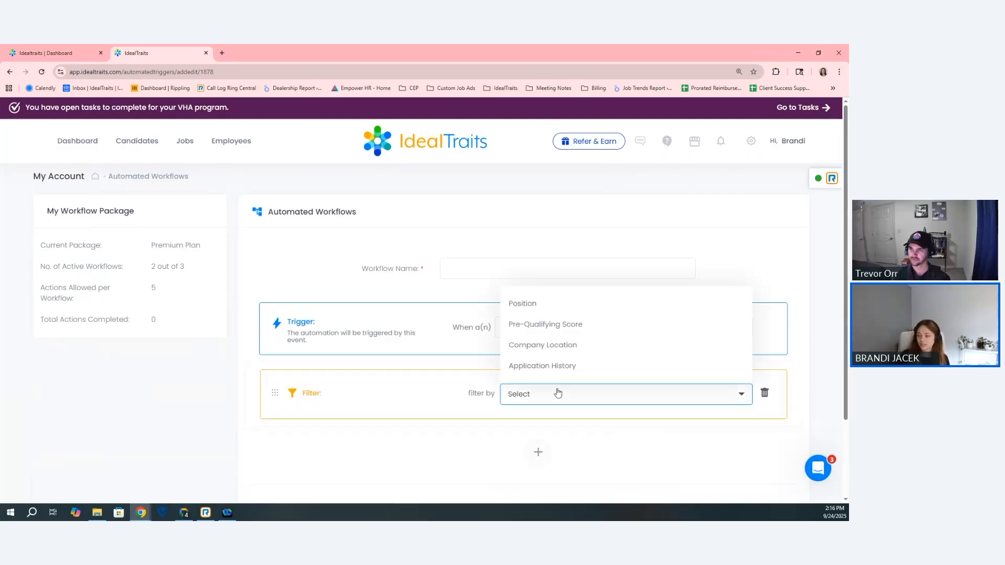
left_click(525, 302)
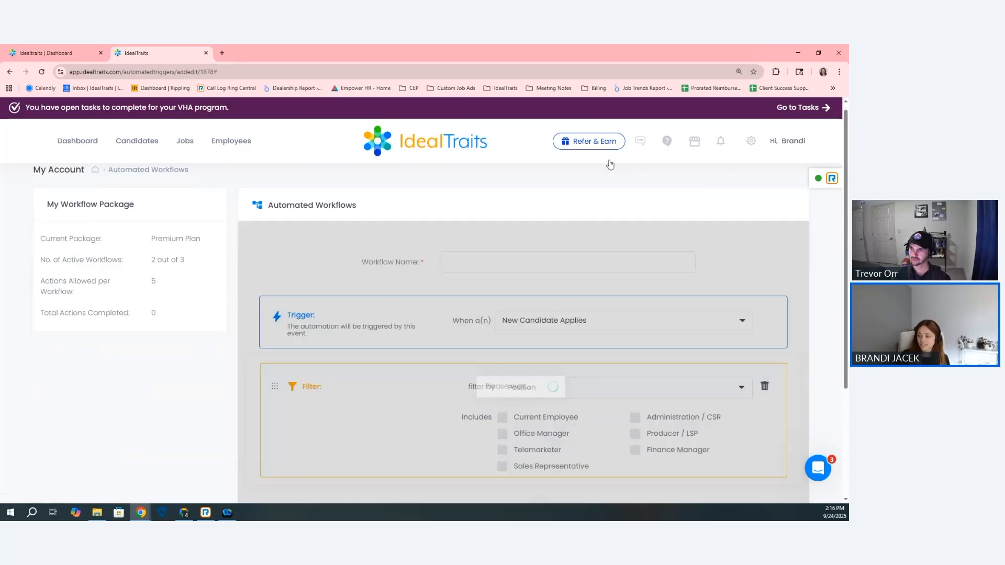
scroll(725, 355, "down", 2)
scroll(726, 356, "down", 2)
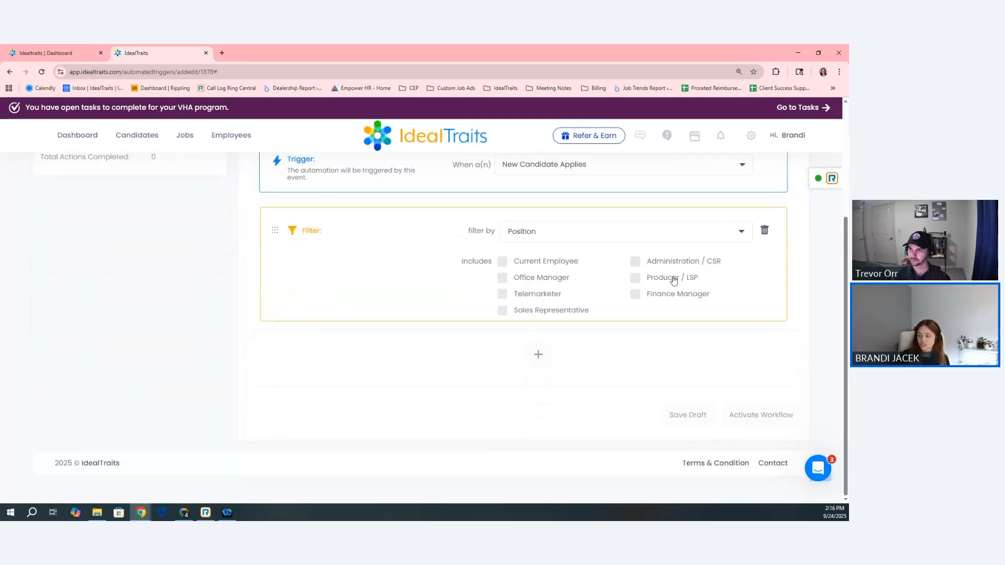
View the available help and support options, including requesting a support call, and close them.
scroll(733, 356, "up", 1)
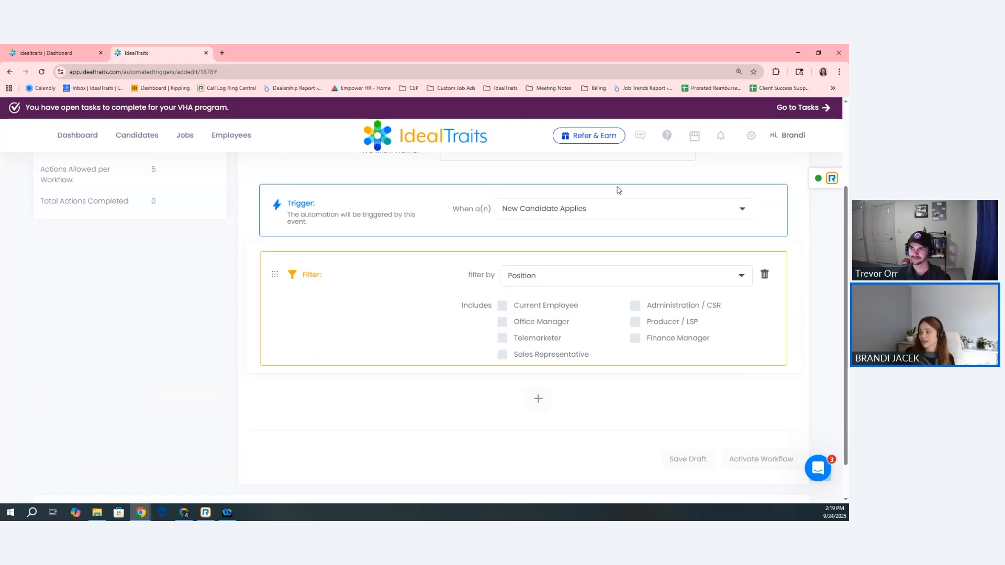
left_click(662, 134)
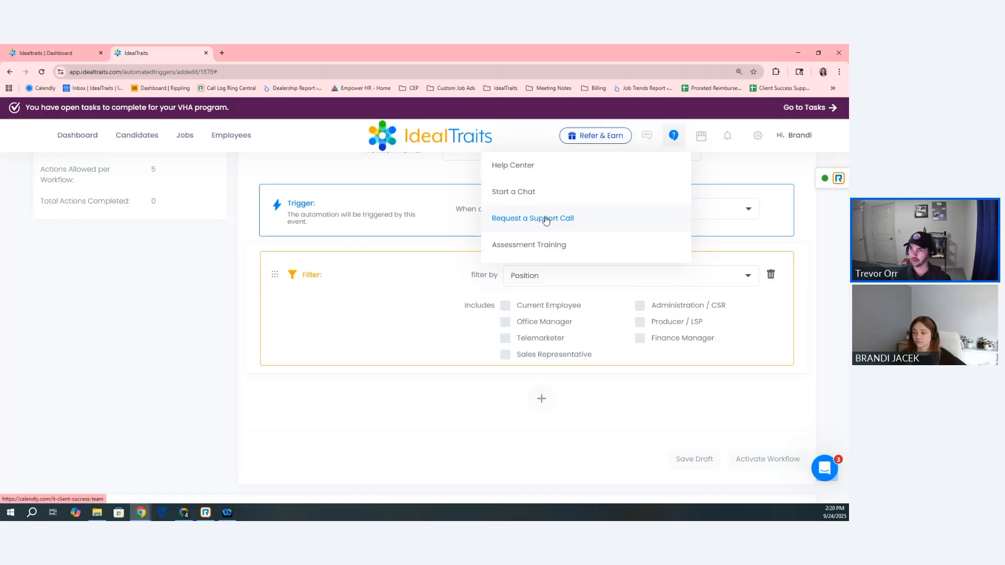
left_click(175, 328)
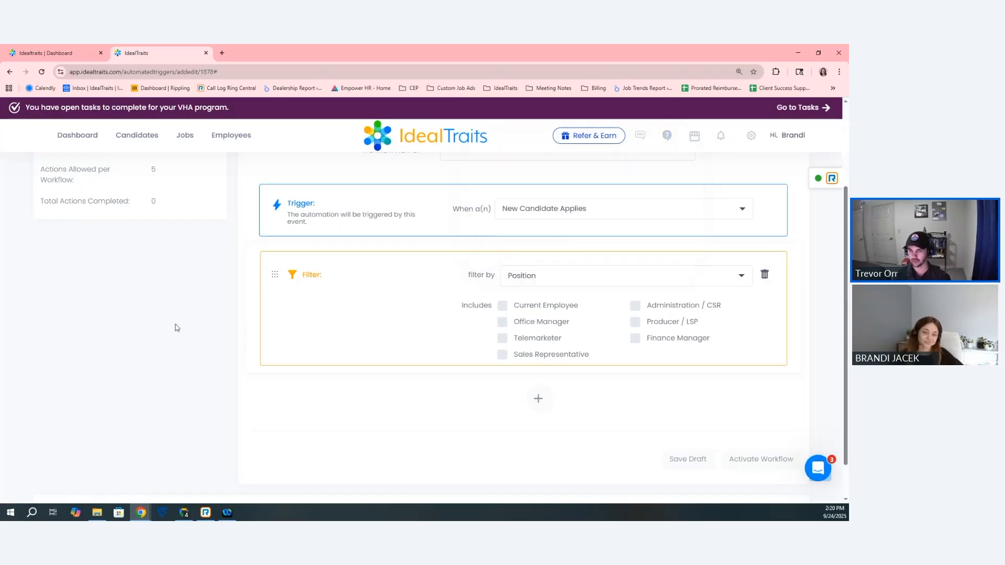